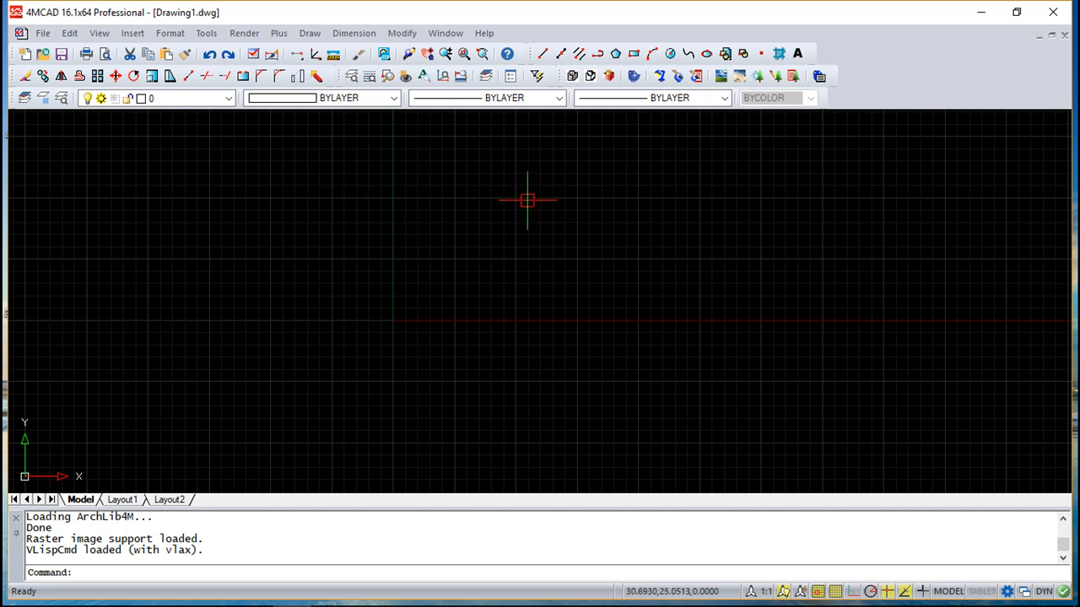
Step: Draw a circle on Drawing1 by picking a centre point near the middle and a radius point
{"action": "left_click", "coordinate": [669, 54]}
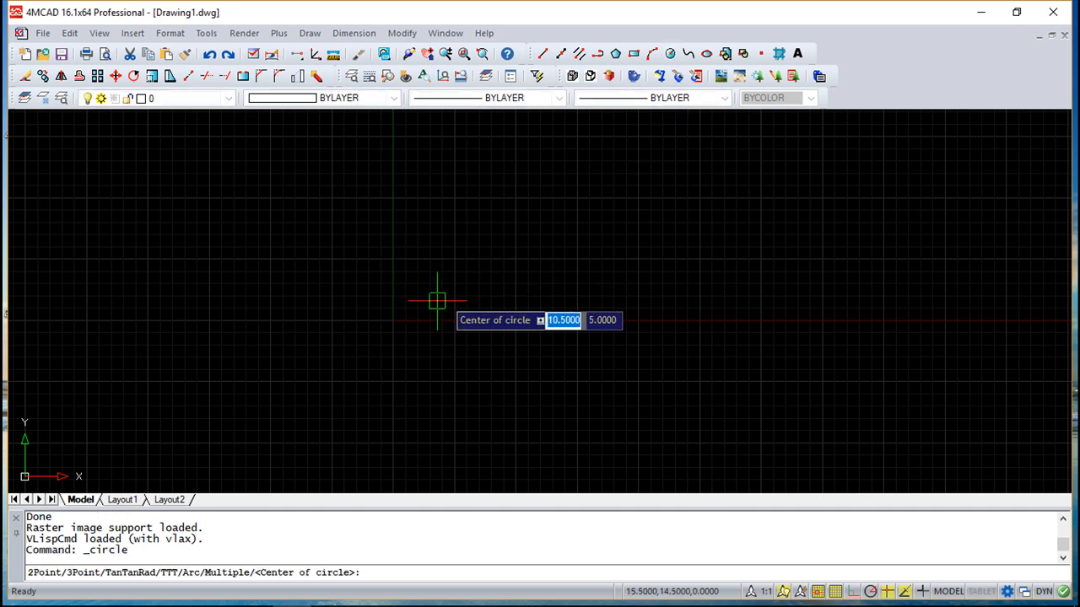
{"action": "left_click", "coordinate": [486, 254]}
{"action": "left_click", "coordinate": [511, 299]}
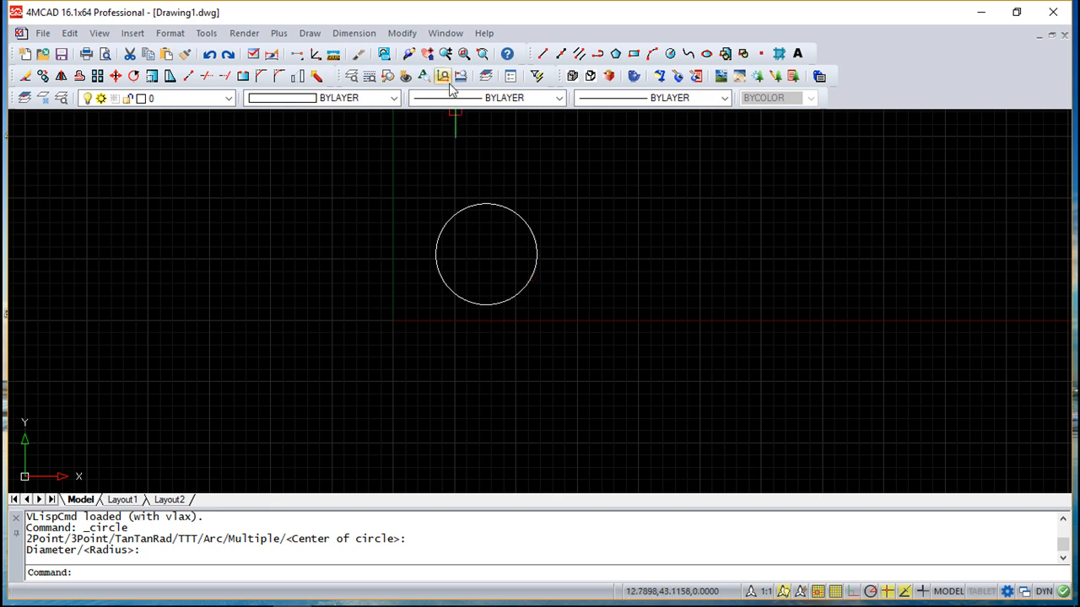
Step: Define an attribute with tag CADsoft, prompt 'What is the diameter?' and default 50mm
{"action": "left_click", "coordinate": [309, 33]}
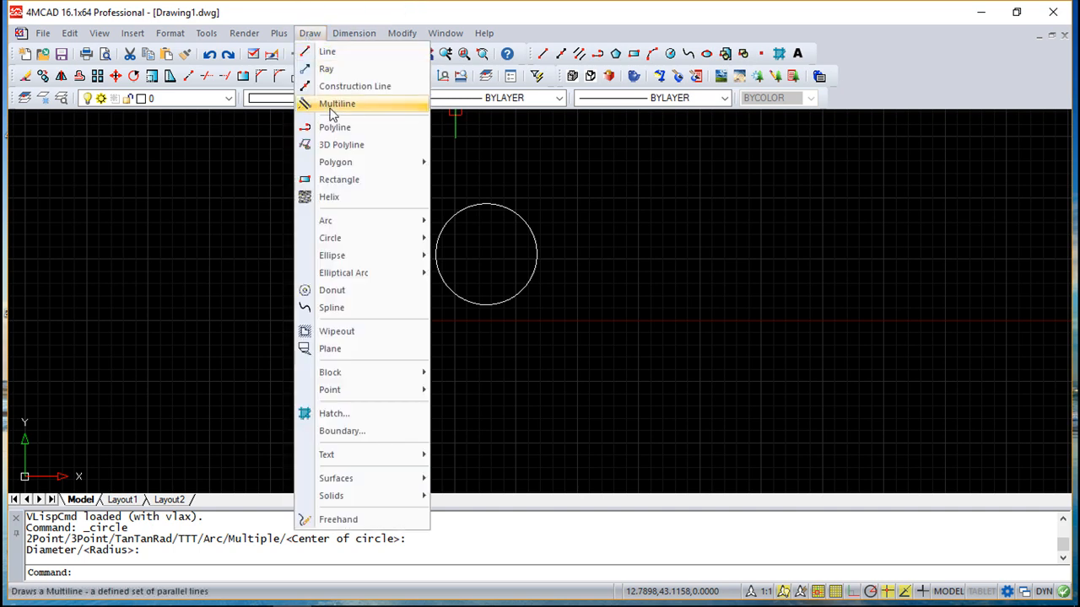
{"action": "mouse_move", "coordinate": [364, 376]}
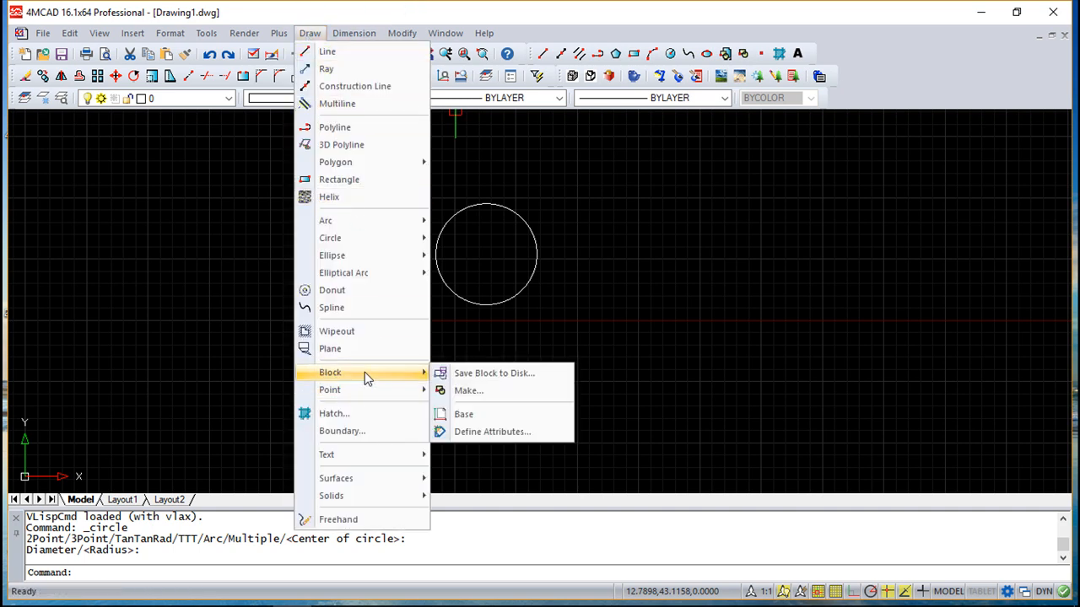
{"action": "left_click", "coordinate": [506, 432]}
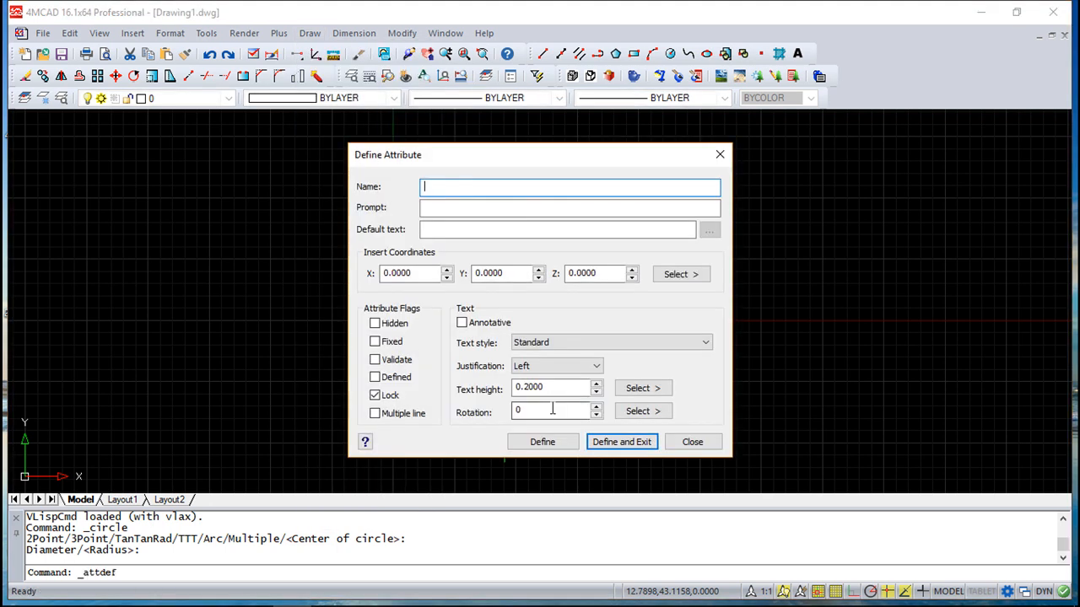
{"action": "left_click_drag", "start_coordinate": [489, 149], "coordinate": [720, 171]}
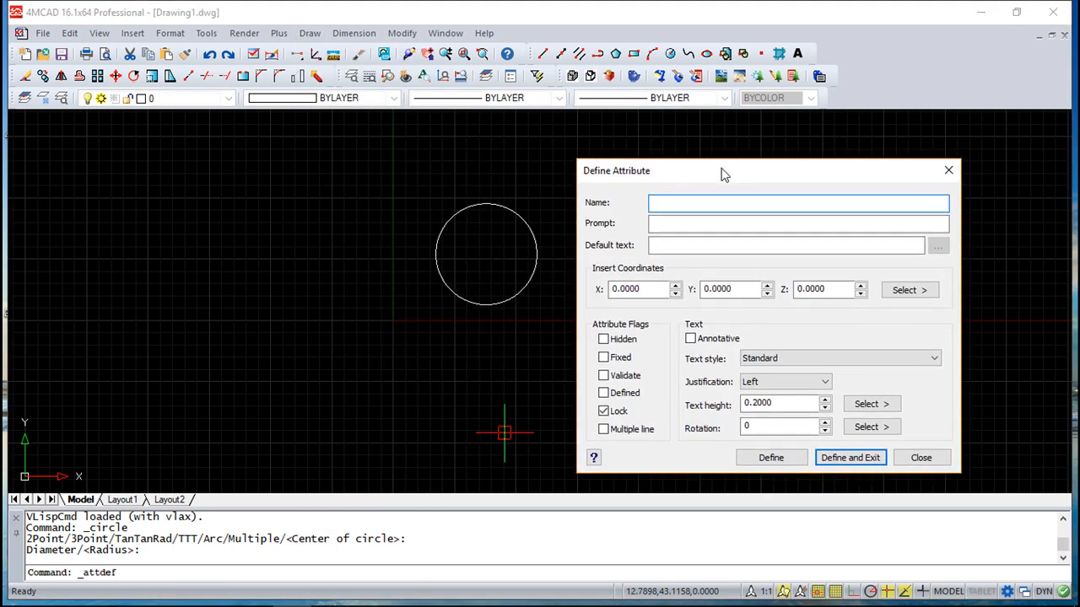
{"action": "type", "text": "CADsoft"}
{"action": "left_click", "coordinate": [683, 225]}
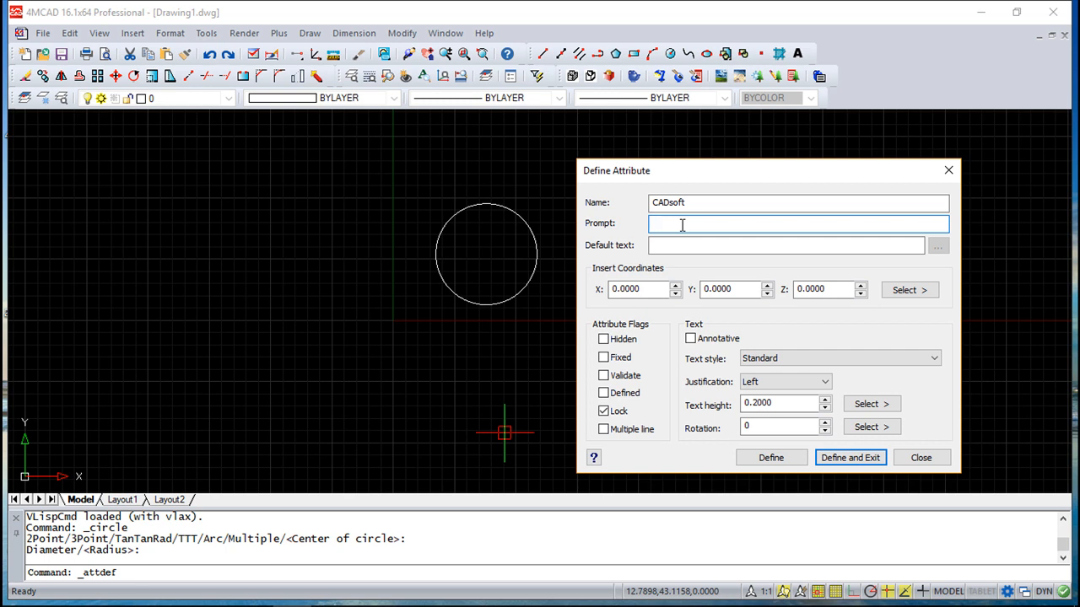
{"action": "type", "text": "What is the diameter?"}
{"action": "left_click", "coordinate": [681, 245]}
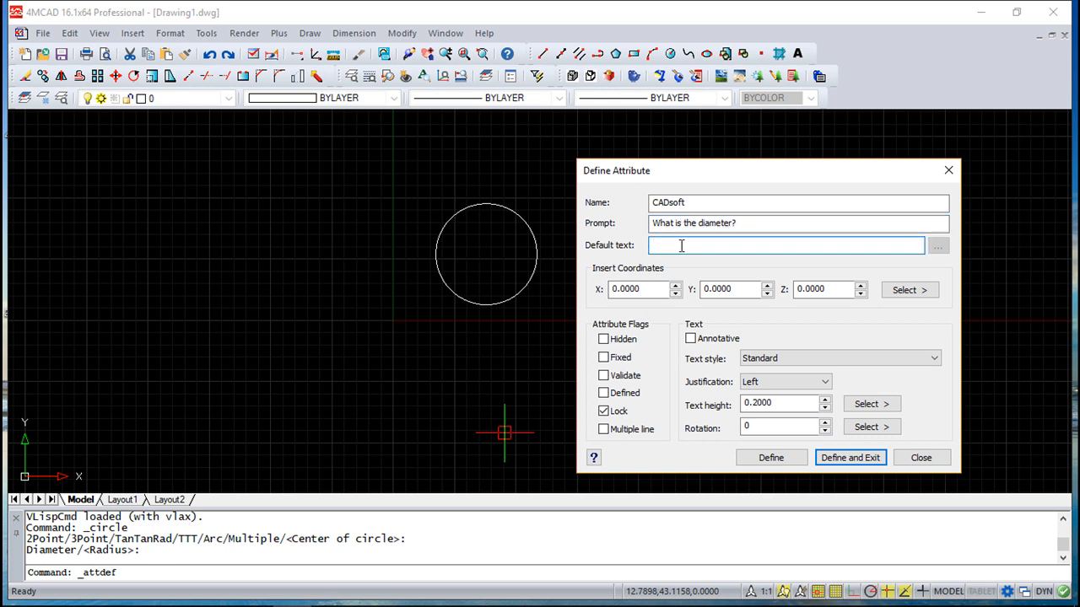
{"action": "type", "text": "50mm"}
Step: Place the CADsoft attribute below-right of the circle with text height 5
{"action": "left_click", "coordinate": [923, 291]}
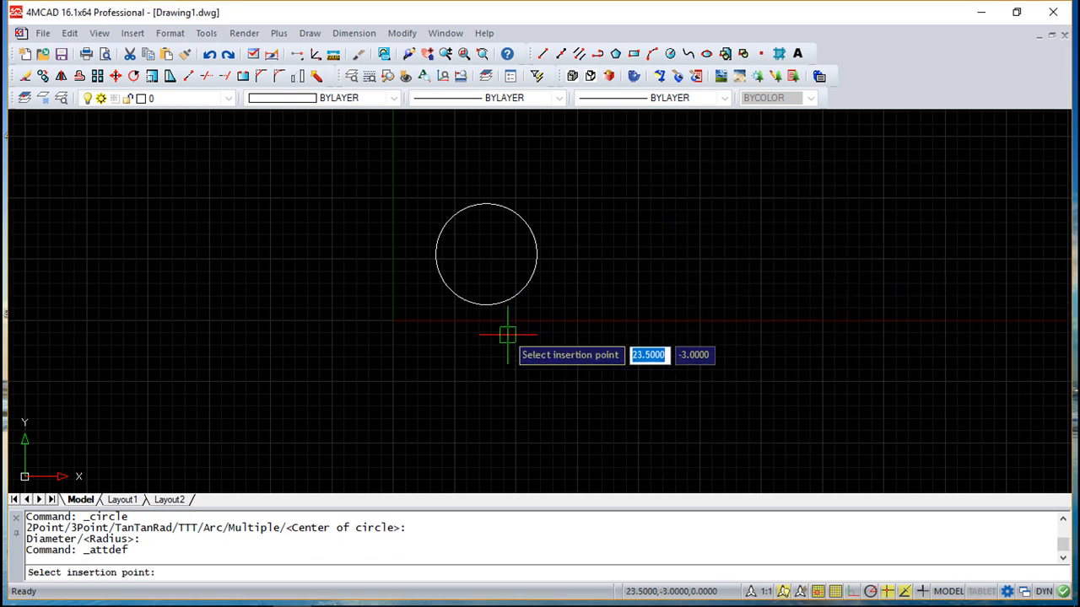
{"action": "left_click", "coordinate": [508, 337]}
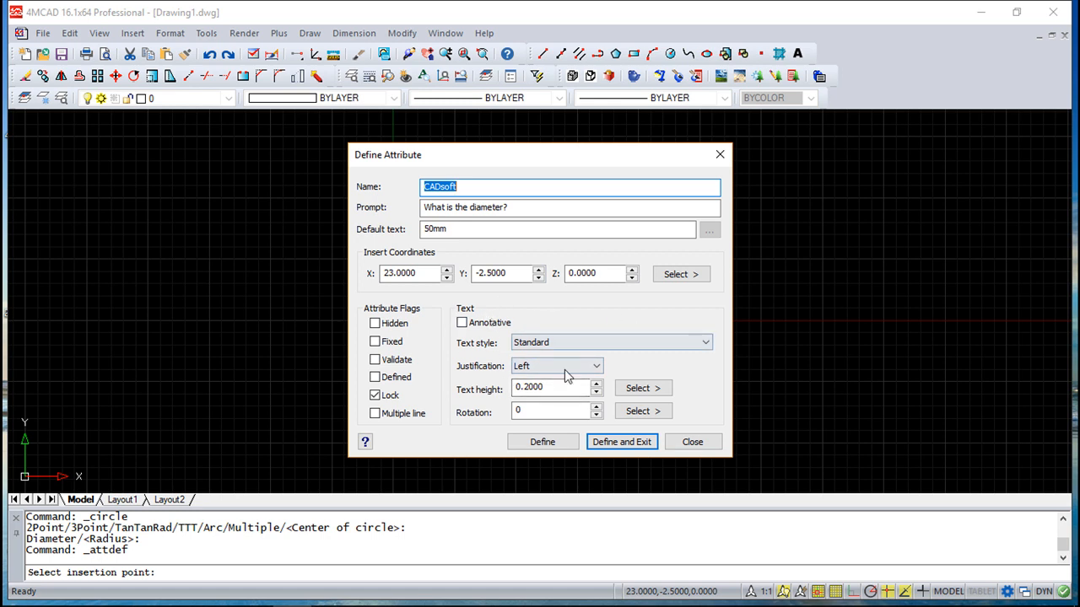
{"action": "left_click_drag", "start_coordinate": [549, 388], "coordinate": [505, 395]}
{"action": "type", "text": "5"}
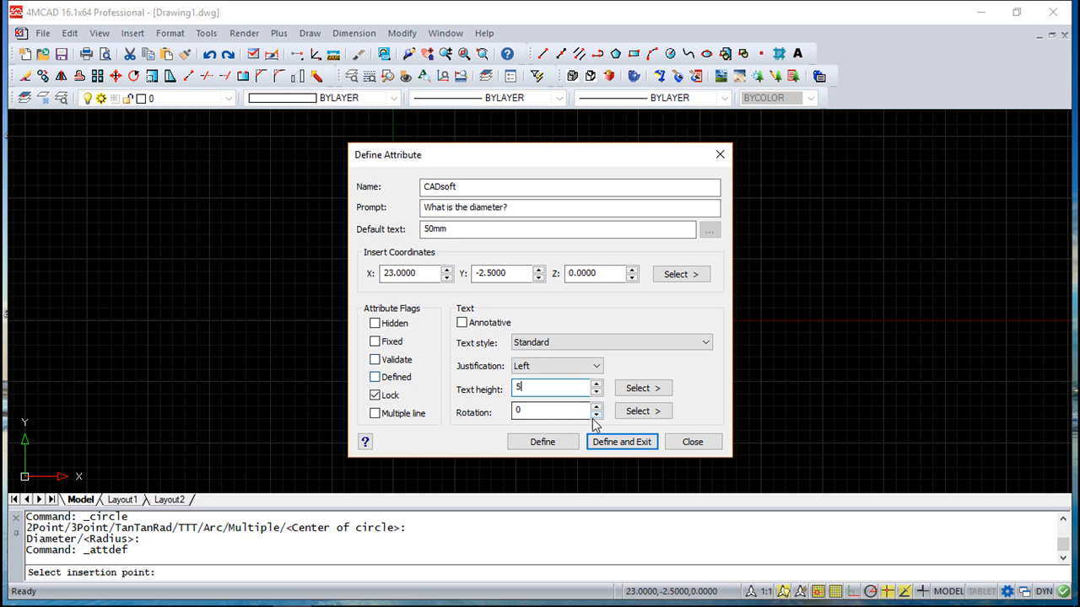
{"action": "left_click", "coordinate": [621, 442]}
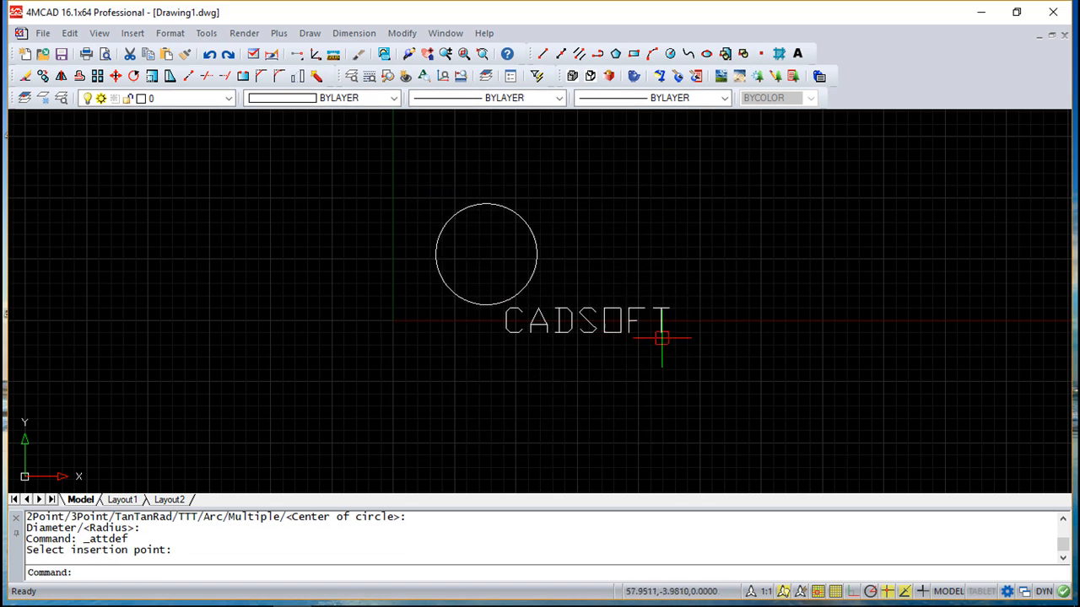
{"action": "left_click", "coordinate": [533, 275]}
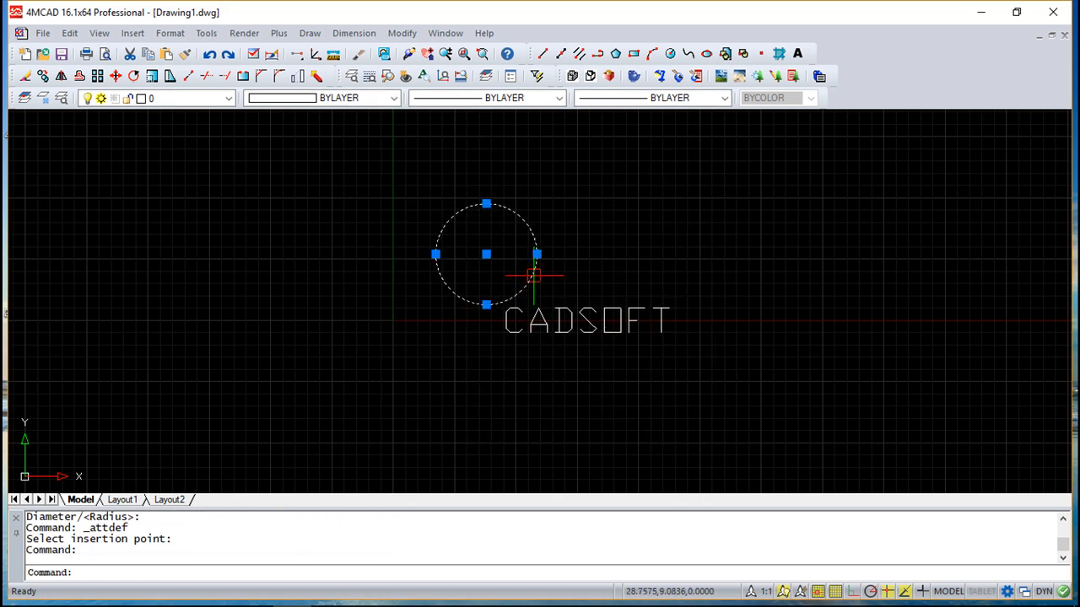
{"action": "key", "text": "Escape"}
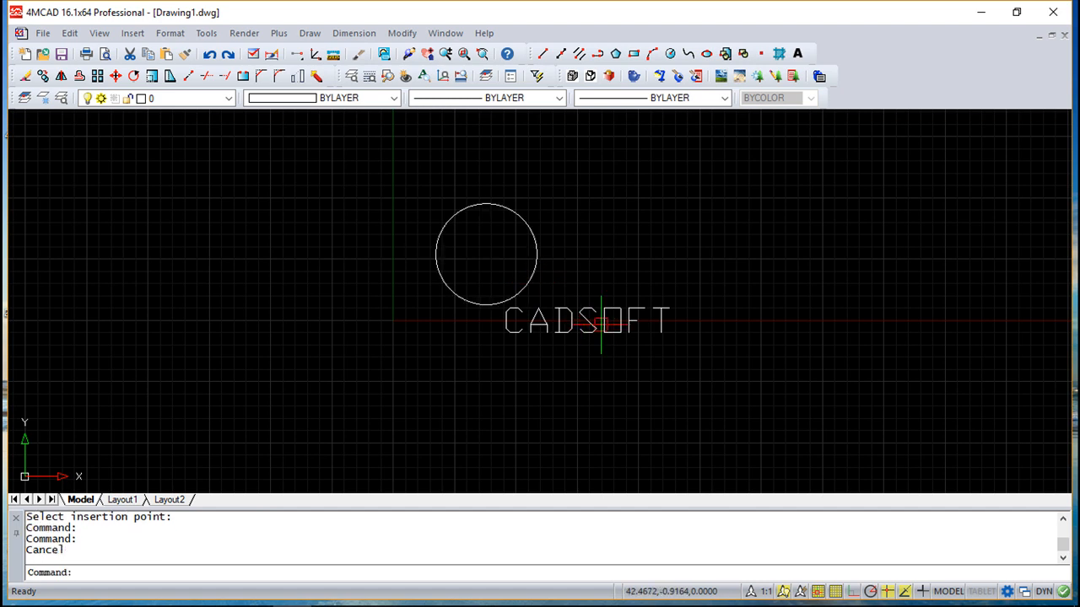
{"action": "left_click", "coordinate": [580, 320]}
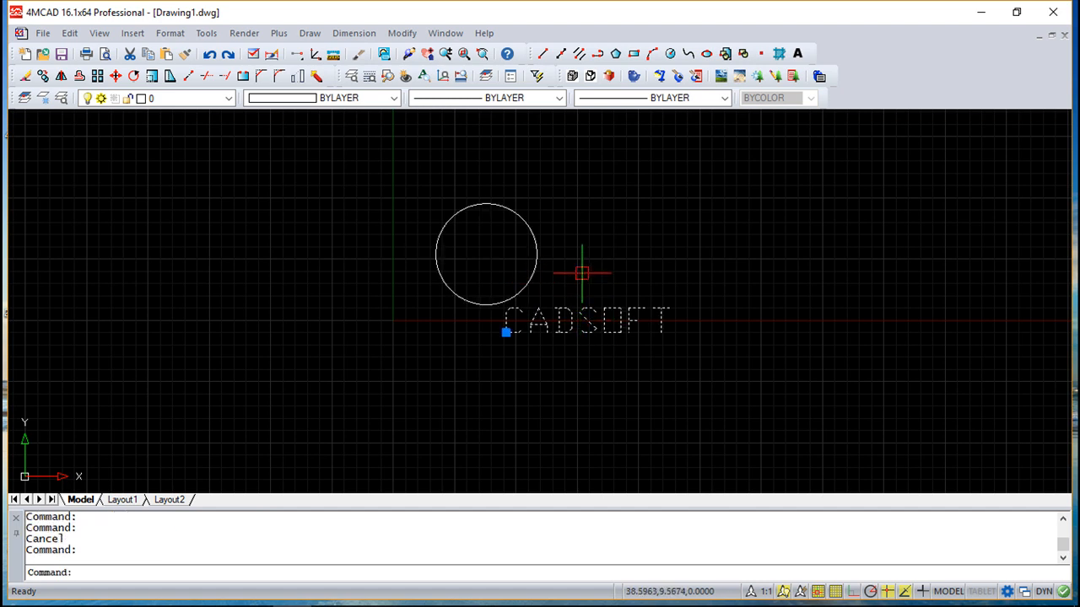
{"action": "key", "text": "Escape"}
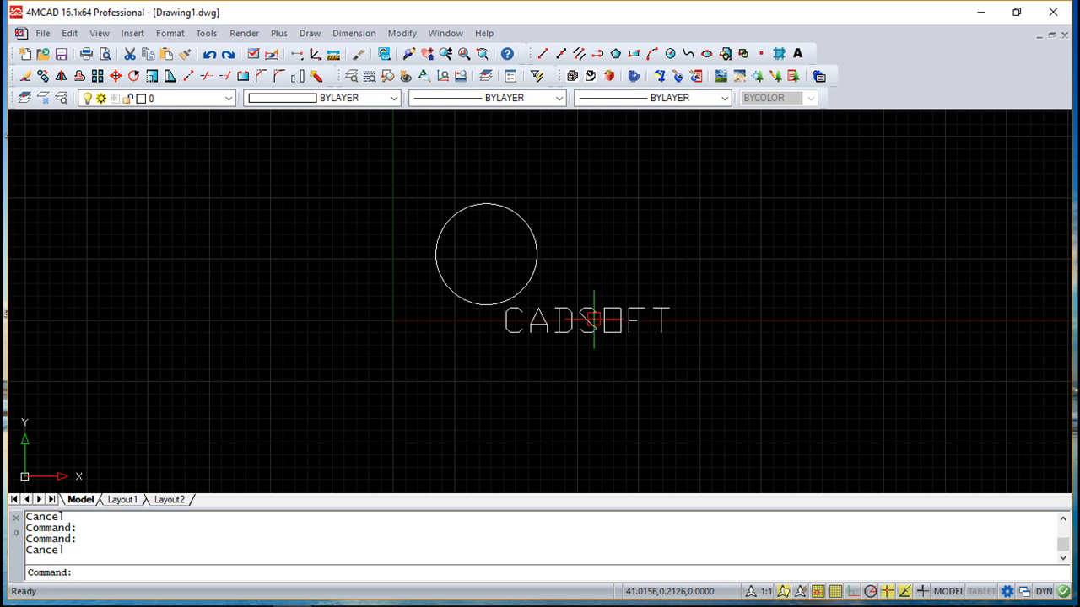
{"action": "left_click", "coordinate": [401, 33]}
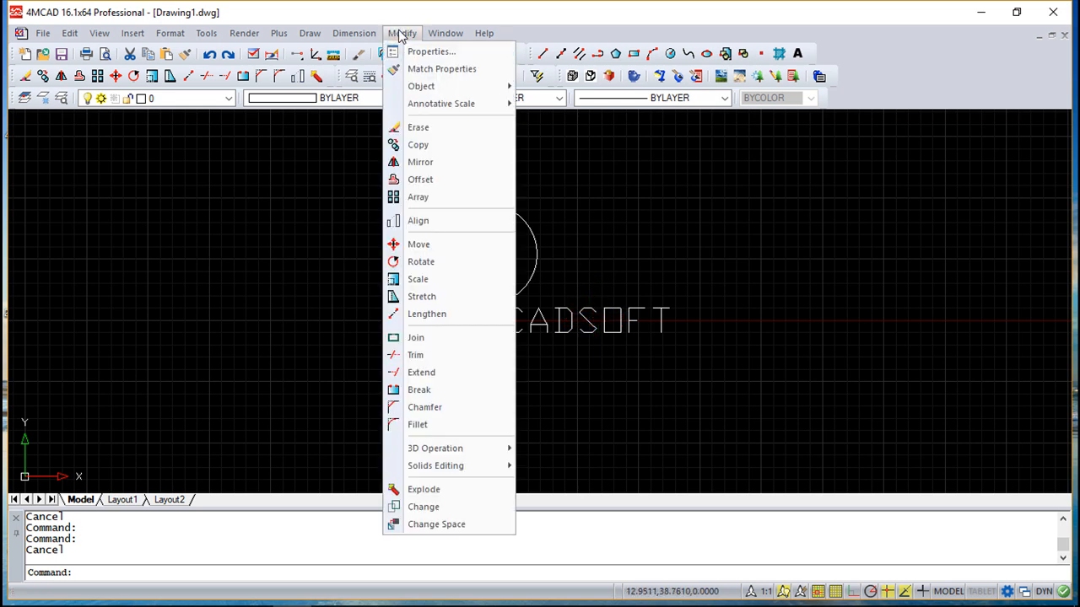
{"action": "mouse_move", "coordinate": [413, 86]}
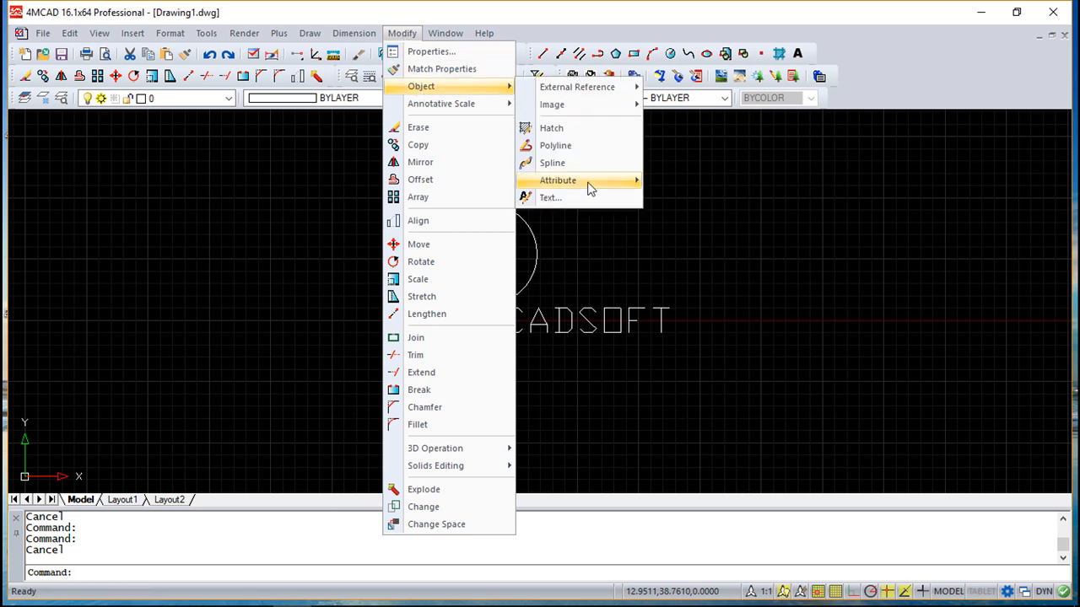
{"action": "left_click", "coordinate": [565, 199]}
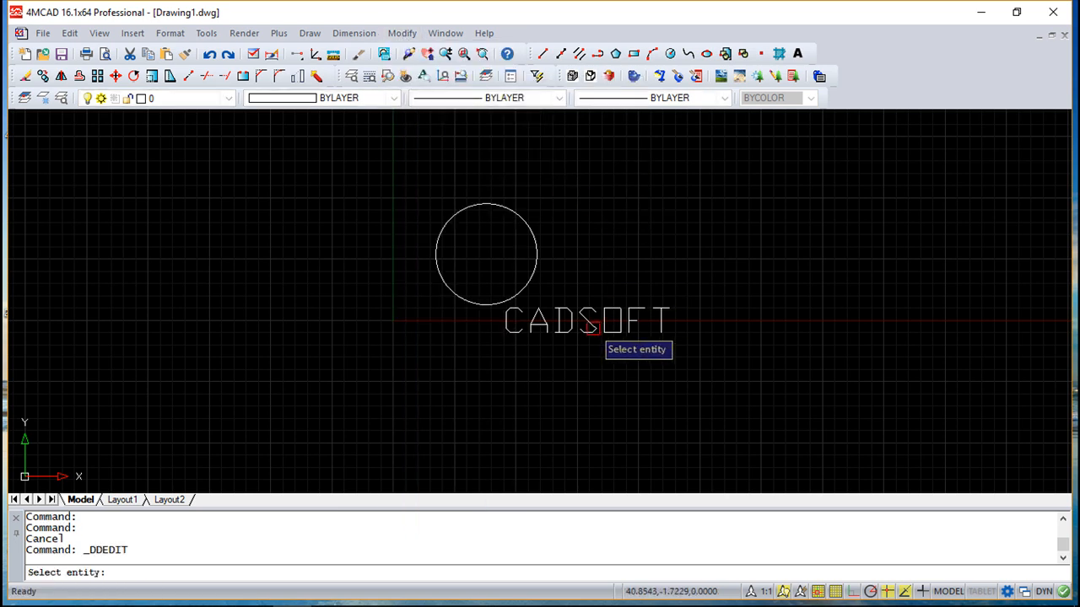
{"action": "left_click", "coordinate": [621, 321]}
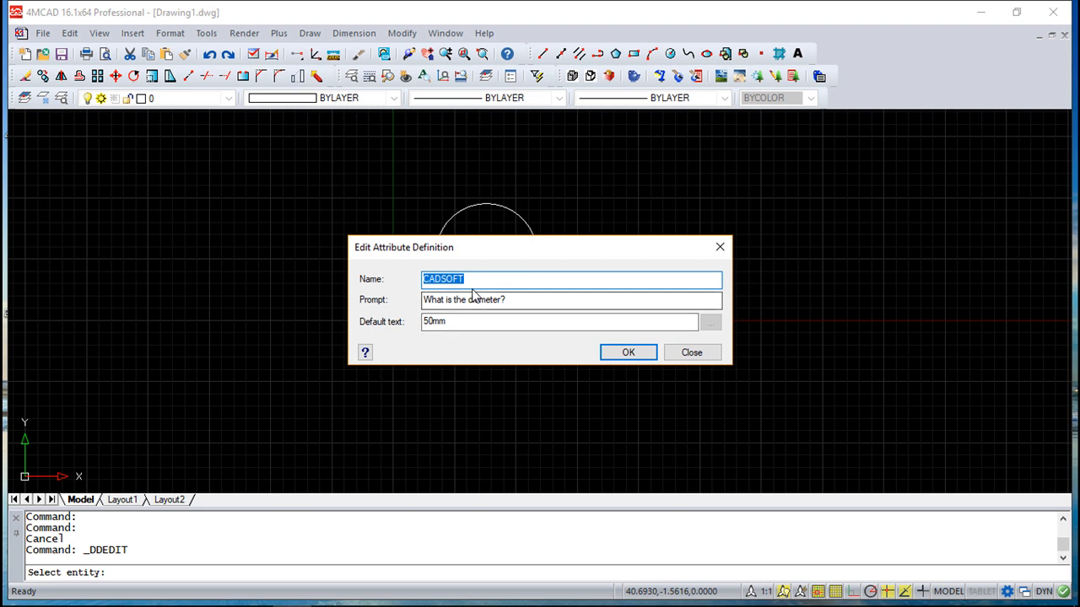
{"action": "left_click", "coordinate": [691, 353]}
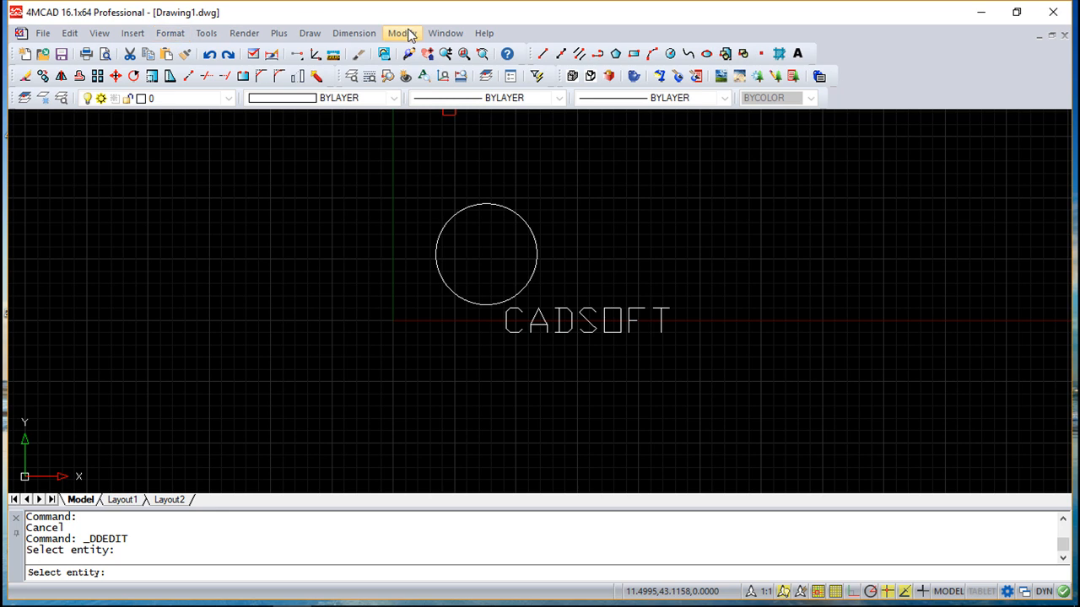
Step: Start a block named Example with its base point at 19, 13.5
{"action": "left_click", "coordinate": [310, 34]}
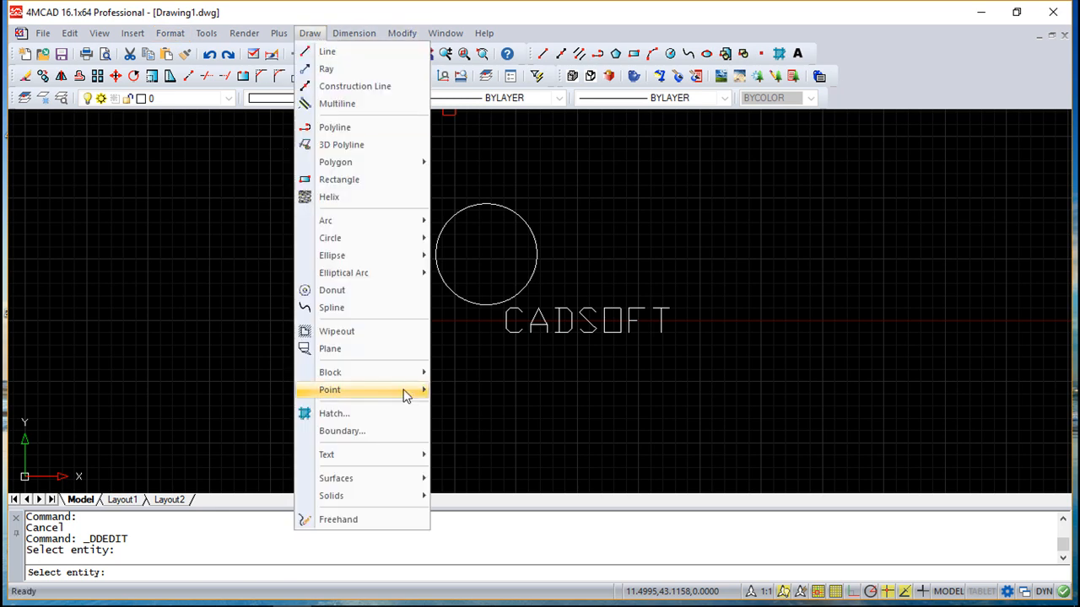
{"action": "mouse_move", "coordinate": [393, 373]}
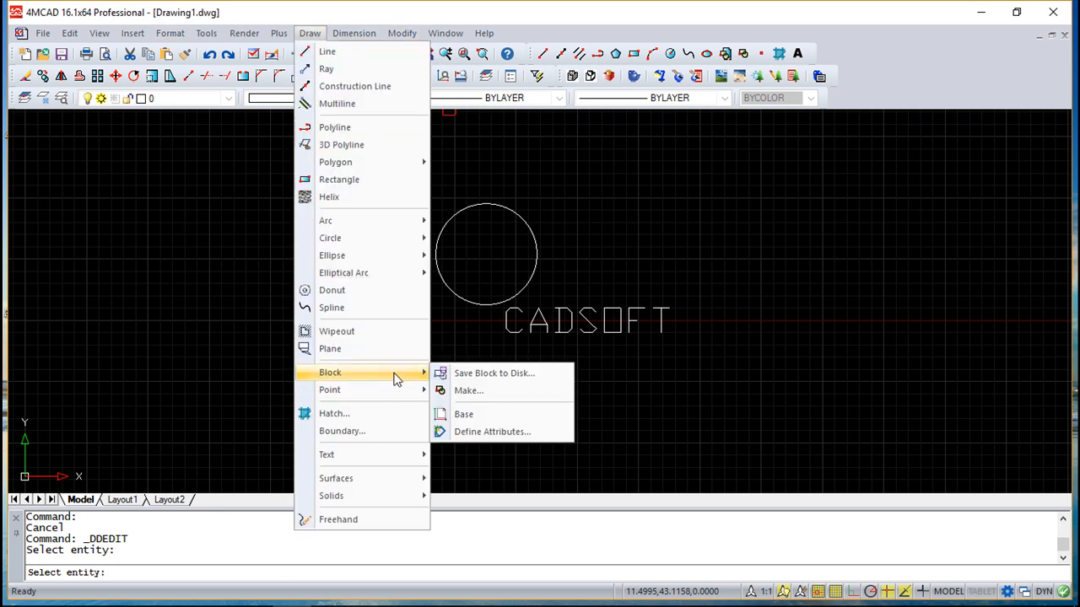
{"action": "left_click", "coordinate": [468, 391]}
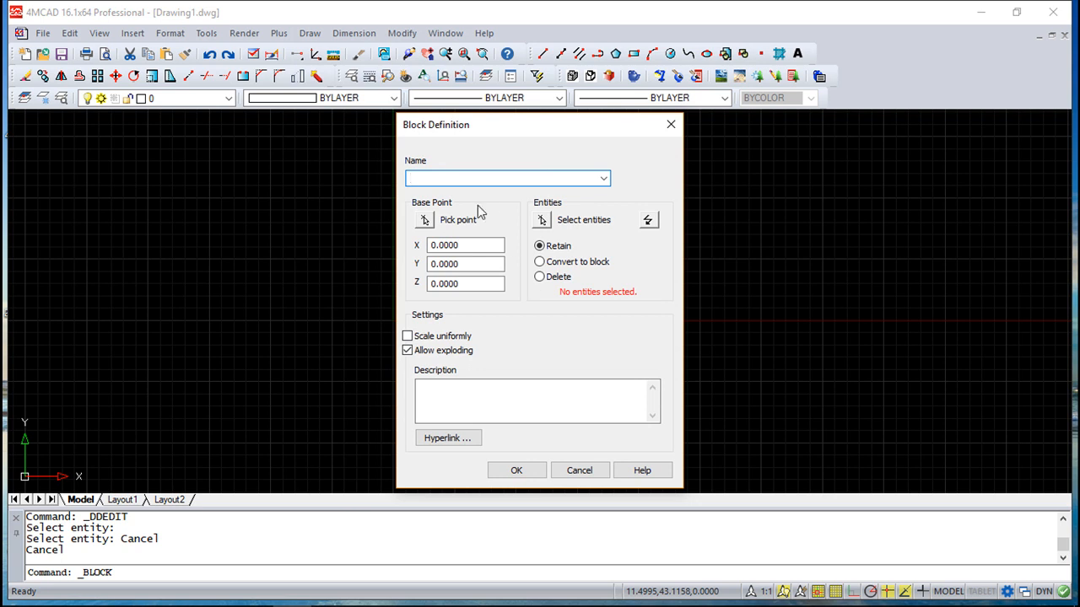
{"action": "type", "text": "Example"}
{"action": "left_click", "coordinate": [426, 220]}
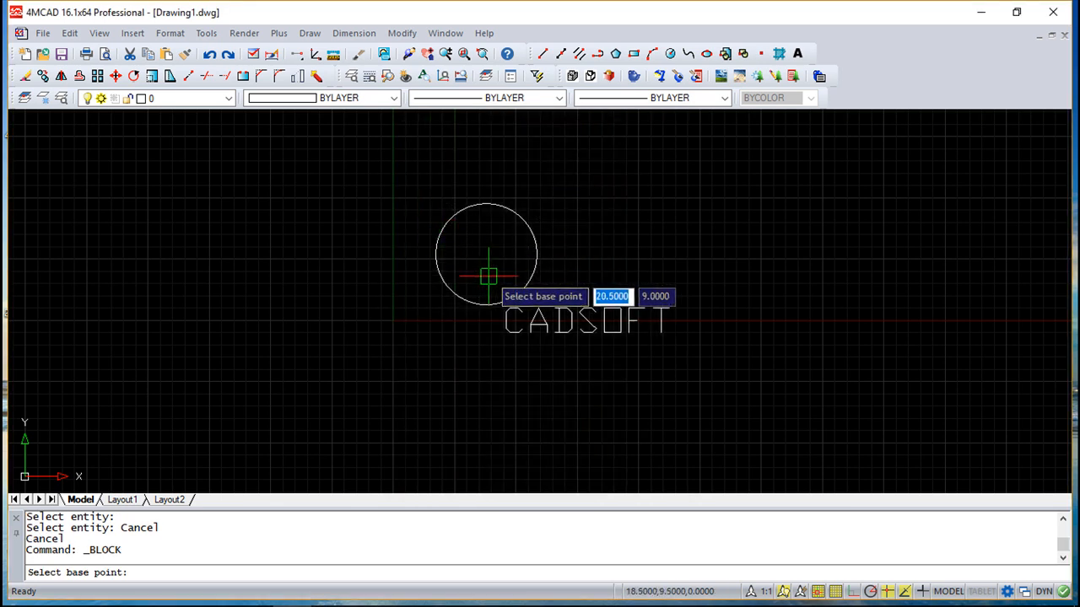
{"action": "left_click", "coordinate": [486, 253]}
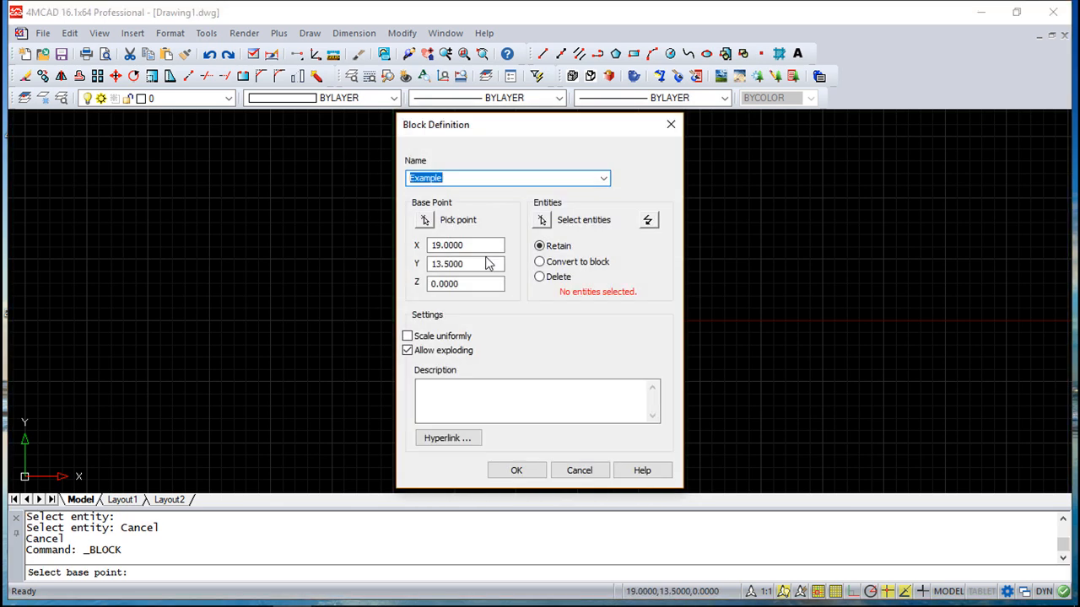
Step: Add the circle and CADSOFT text to the Example block and create it
{"action": "left_click", "coordinate": [542, 221]}
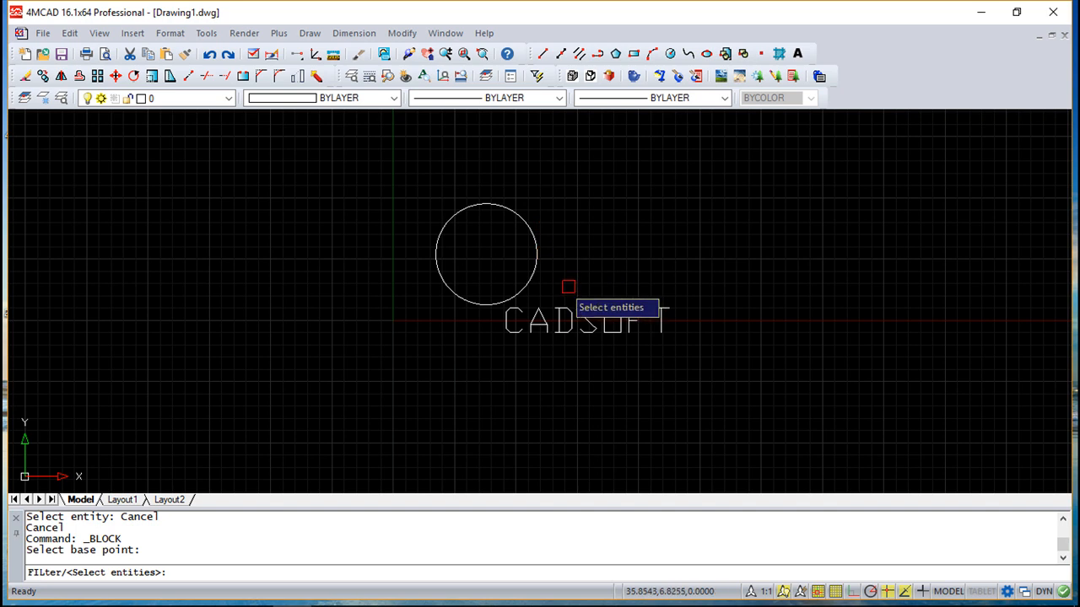
{"action": "left_click", "coordinate": [528, 275]}
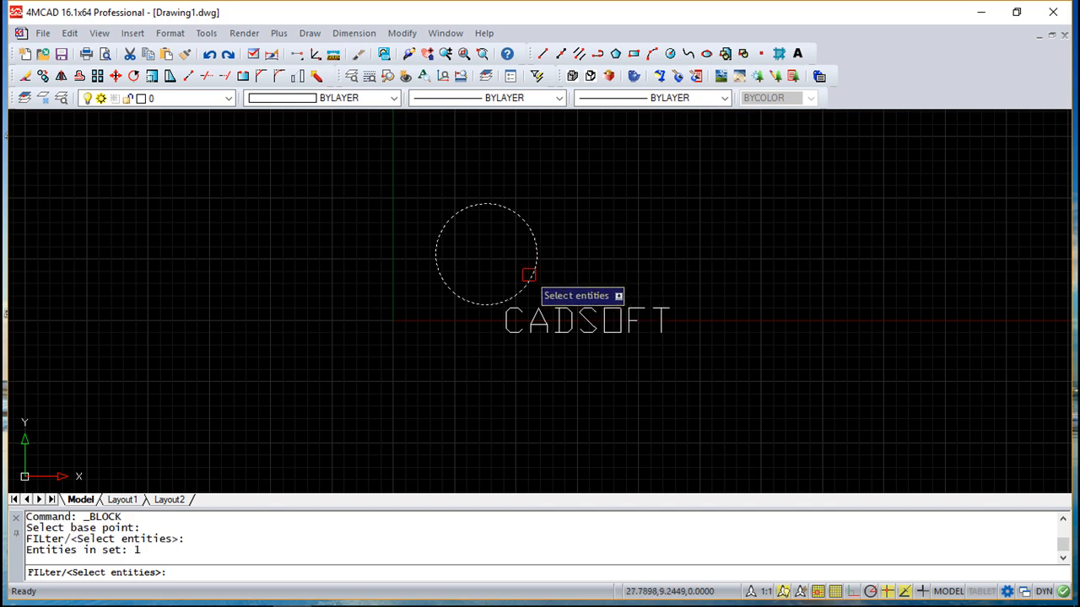
{"action": "left_click", "coordinate": [562, 324]}
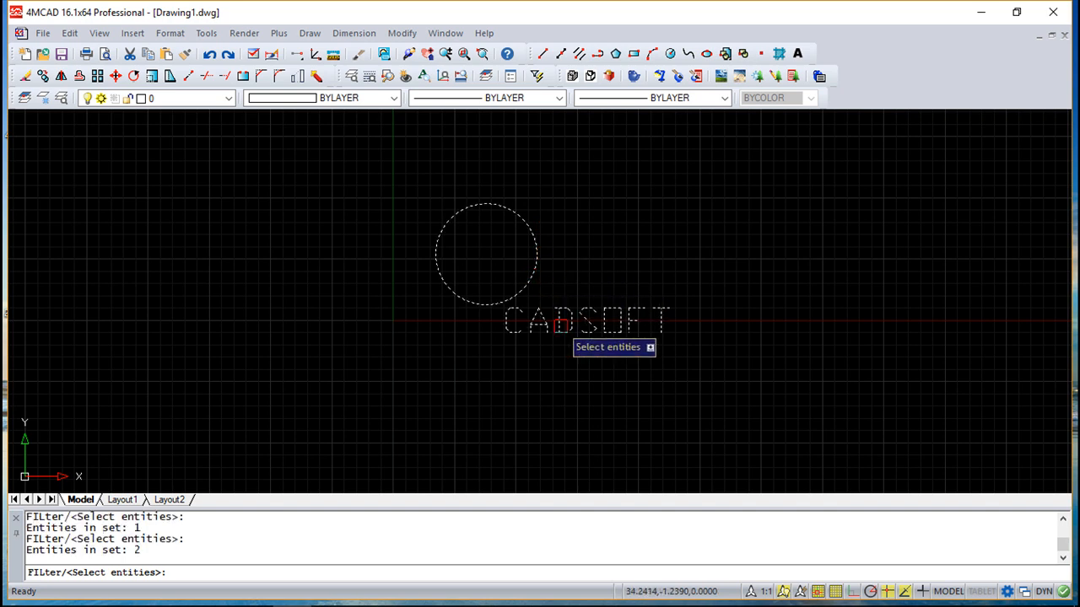
{"action": "key", "text": "Return"}
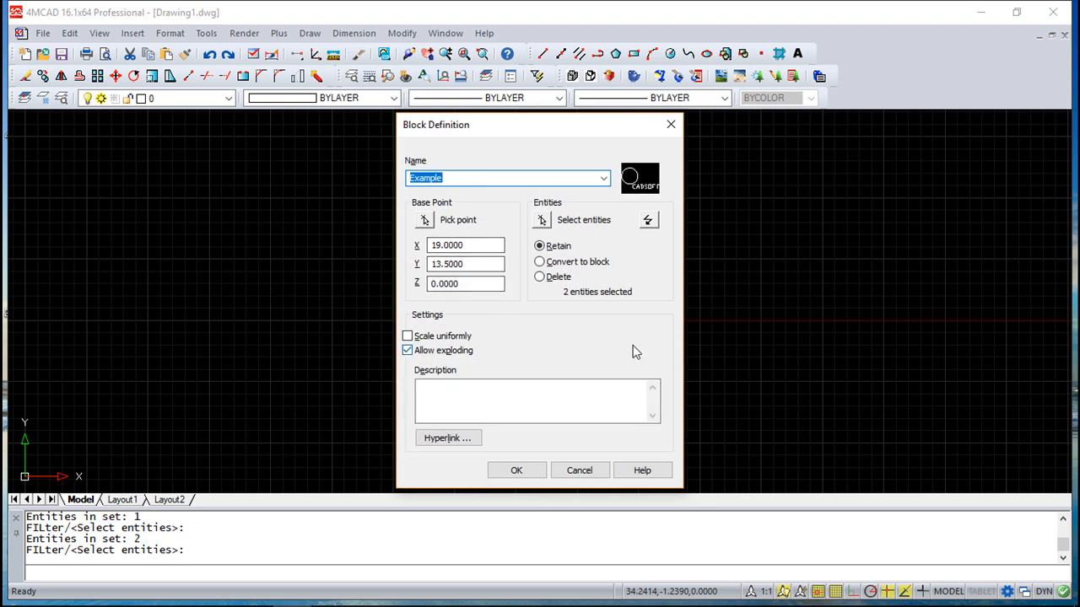
{"action": "left_click", "coordinate": [520, 472]}
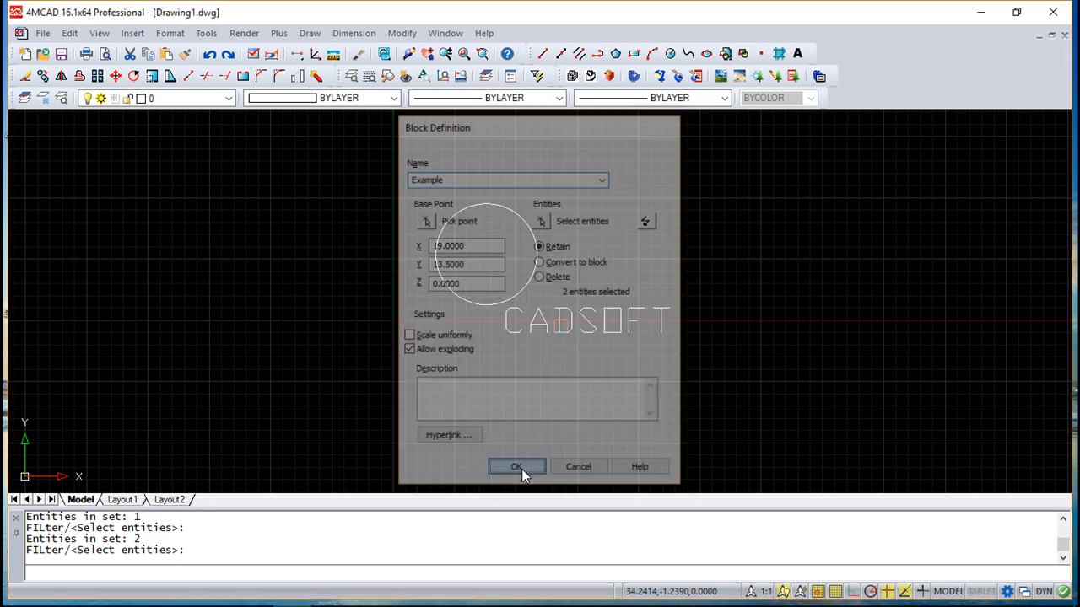
{"action": "mouse_move", "coordinate": [620, 420]}
{"action": "middle_mouse_down"}
{"action": "mouse_move", "coordinate": [464, 410]}
{"action": "mouse_move", "coordinate": [412, 413]}
{"action": "mouse_move", "coordinate": [406, 429]}
{"action": "middle_mouse_up"}
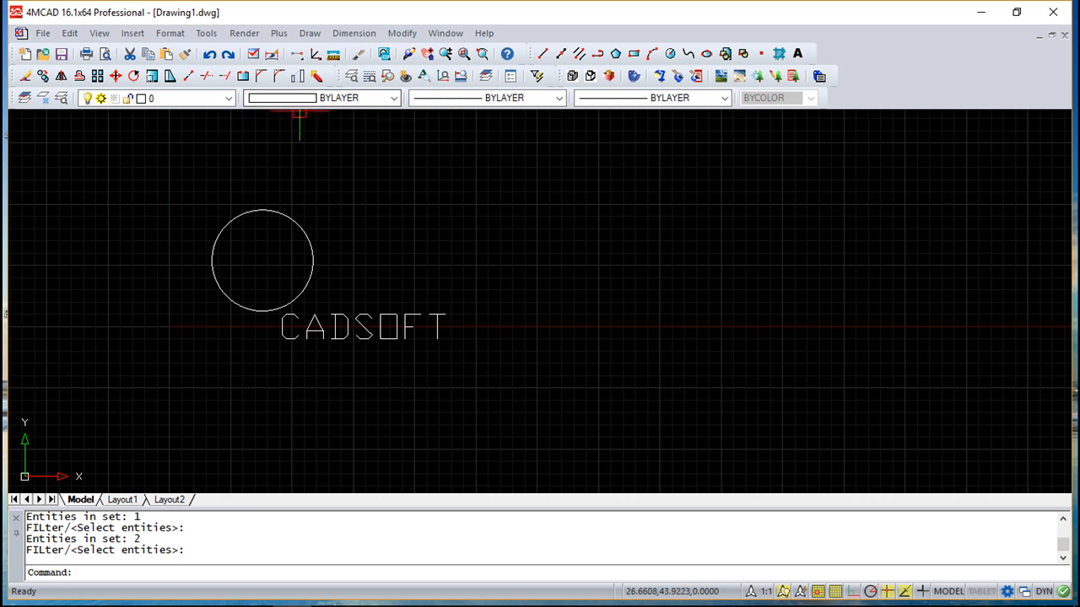
Step: Insert the Example block right of the original circle, accepting the default rotation
{"action": "left_click", "coordinate": [131, 34]}
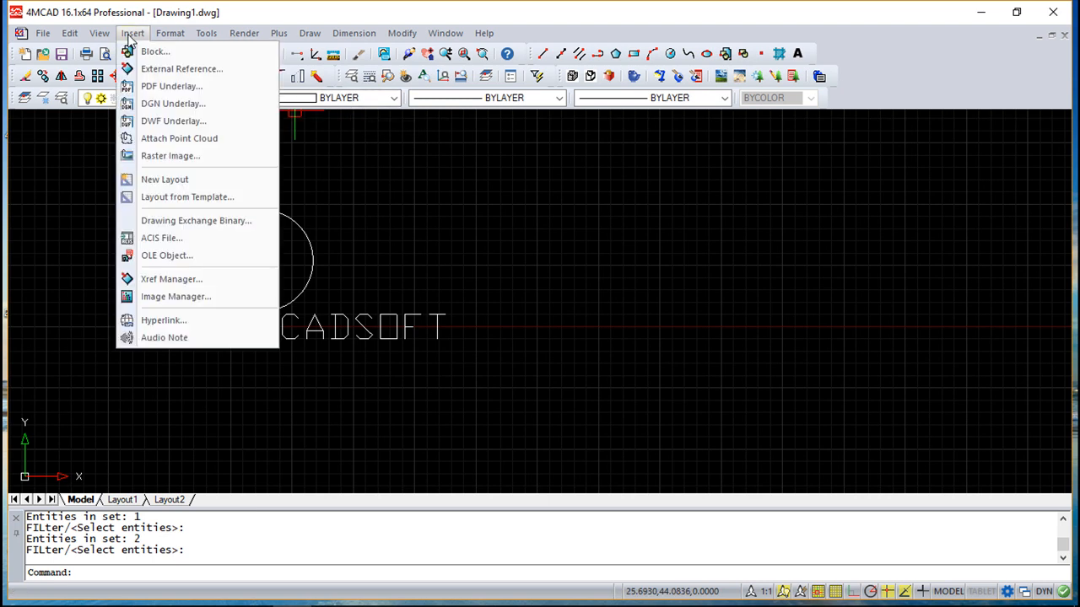
{"action": "left_click", "coordinate": [148, 52]}
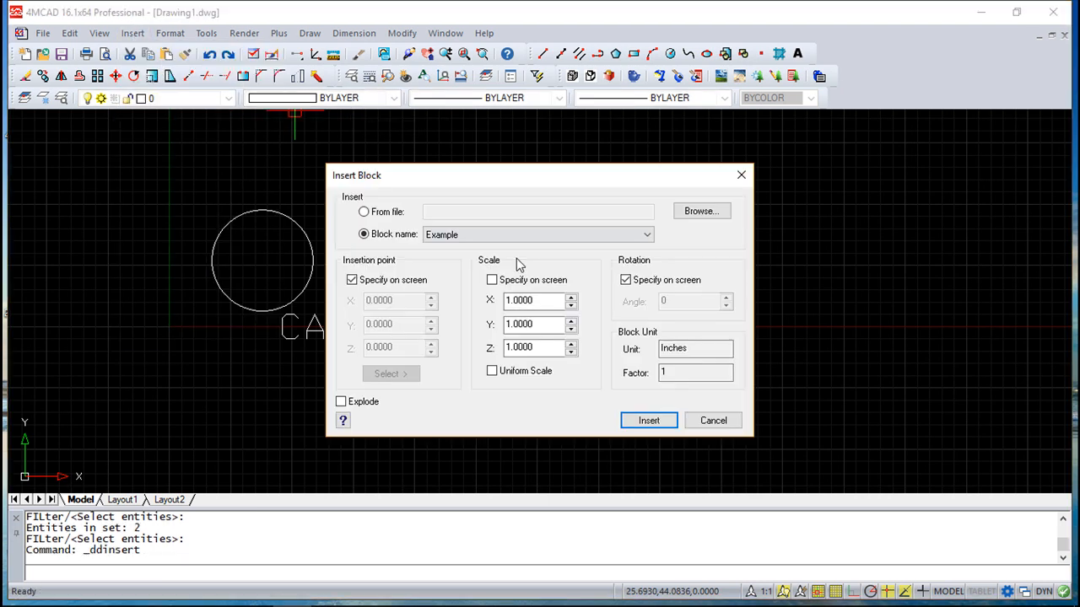
{"action": "left_click", "coordinate": [364, 236]}
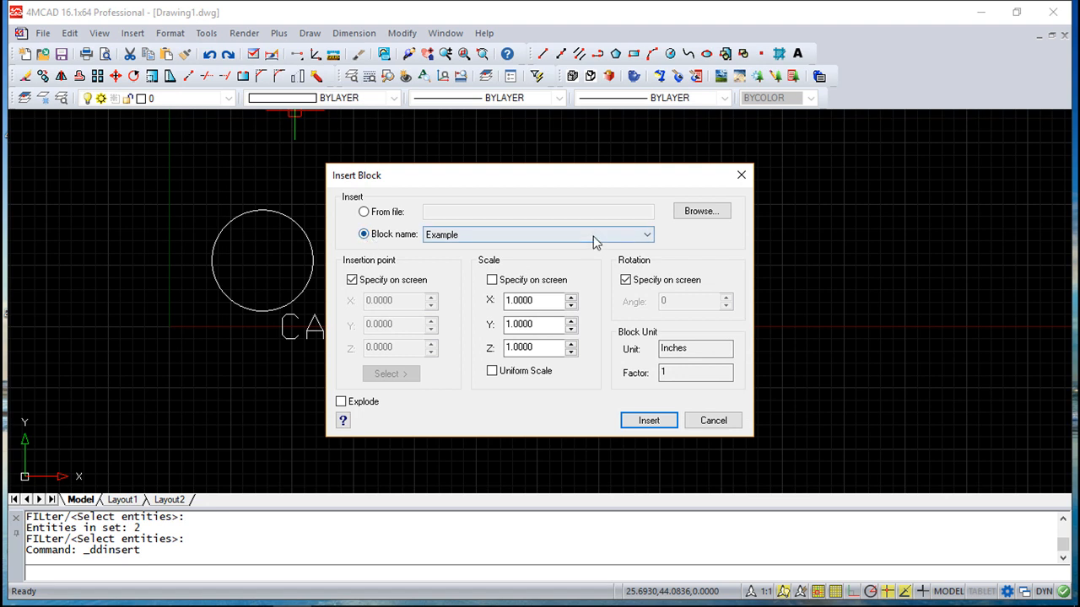
{"action": "left_click", "coordinate": [647, 421]}
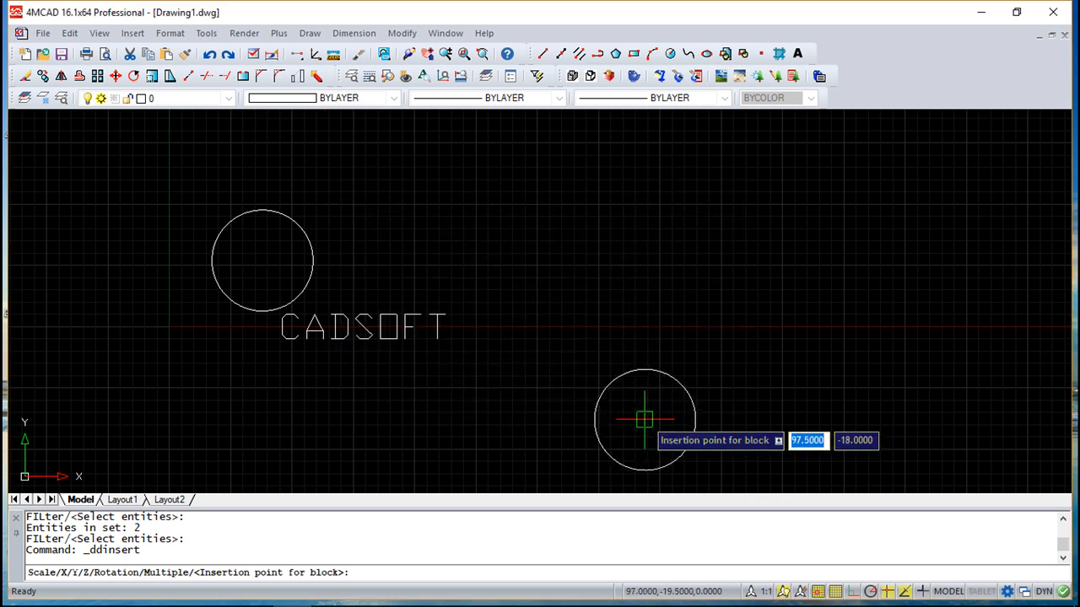
{"action": "left_click", "coordinate": [624, 237]}
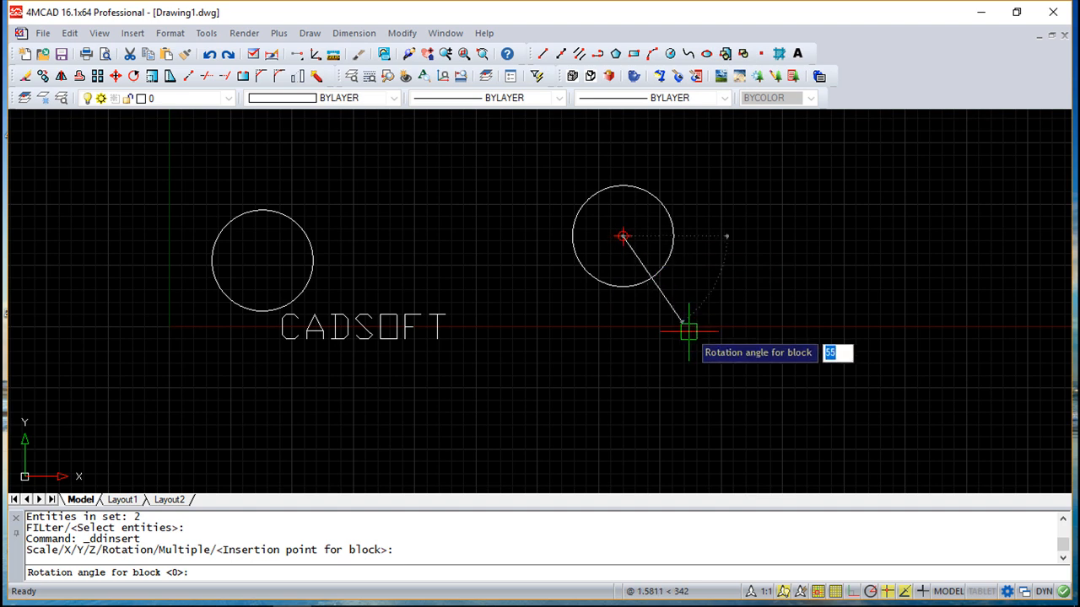
{"action": "left_click", "coordinate": [728, 359]}
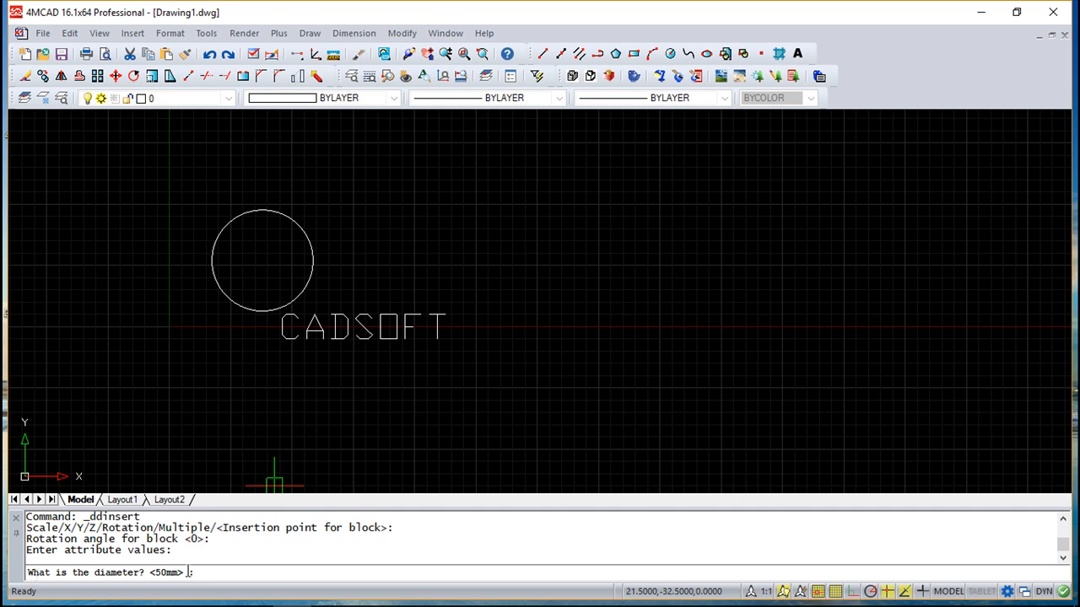
Step: Enter 40mm as the inserted block's diameter attribute value
{"action": "type", "text": "40mm"}
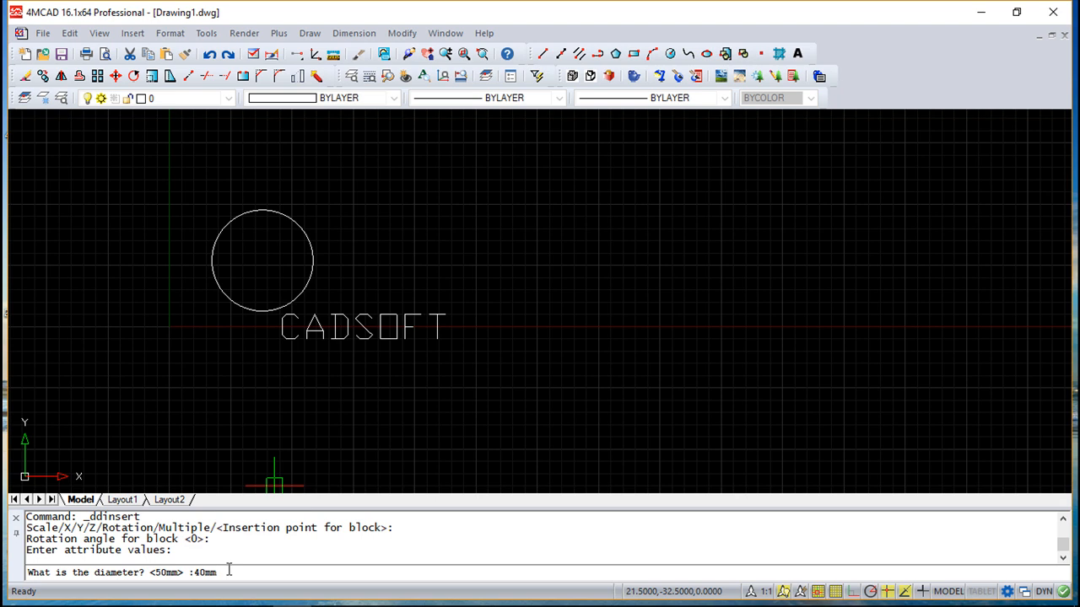
{"action": "key", "text": "Return"}
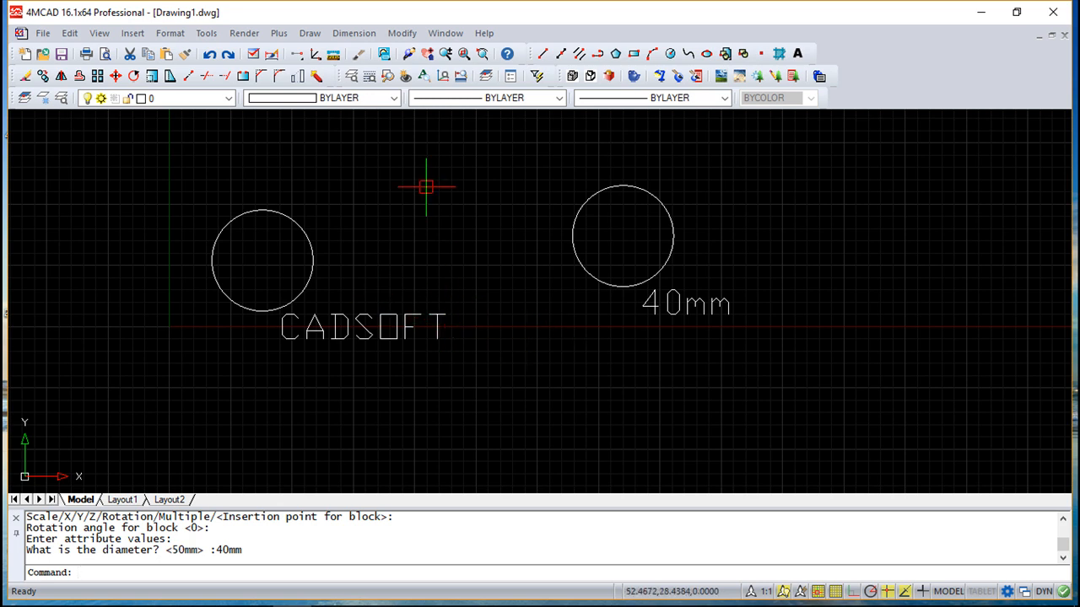
{"action": "left_click", "coordinate": [402, 33]}
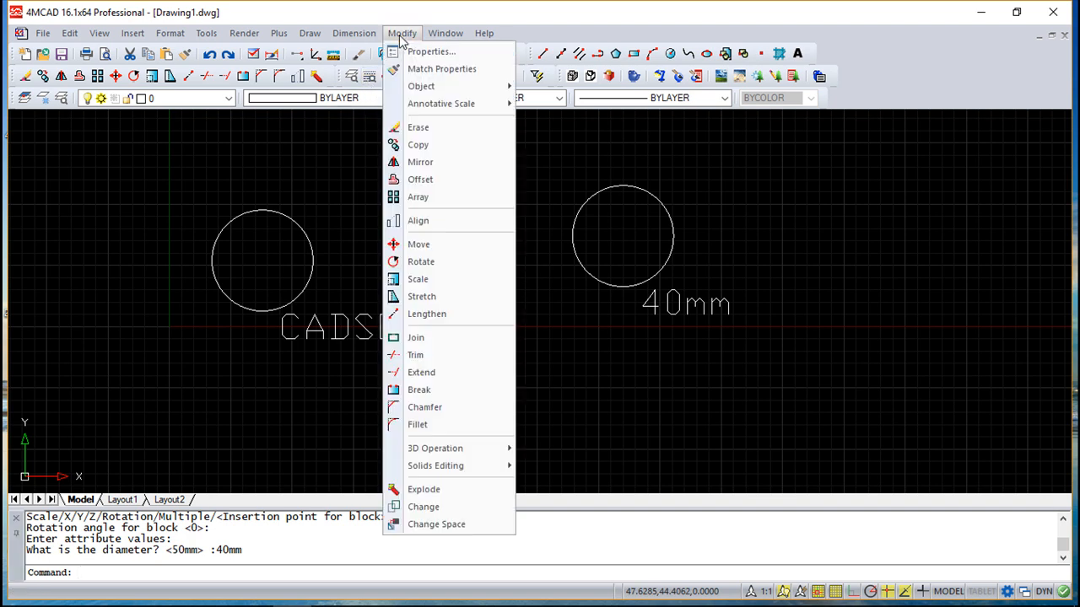
{"action": "mouse_move", "coordinate": [434, 87]}
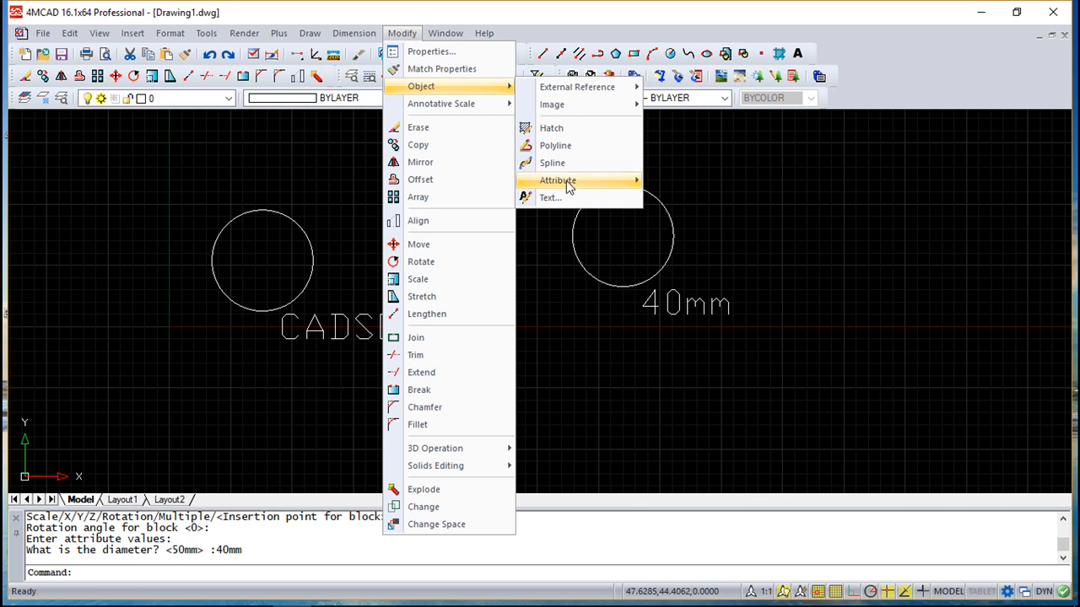
{"action": "mouse_move", "coordinate": [567, 185]}
{"action": "left_click", "coordinate": [681, 182]}
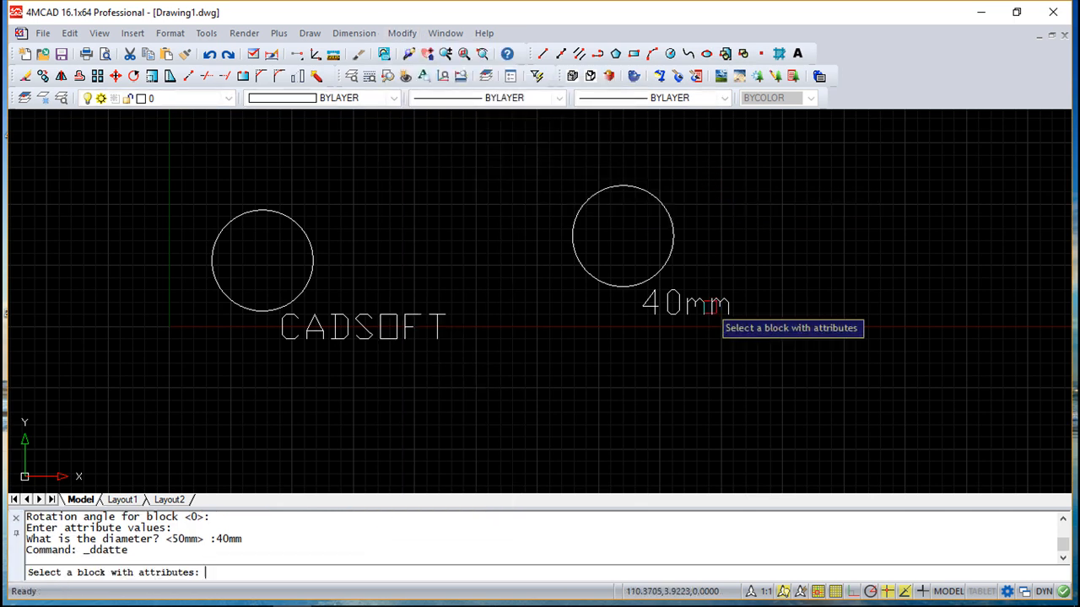
{"action": "left_click", "coordinate": [661, 304]}
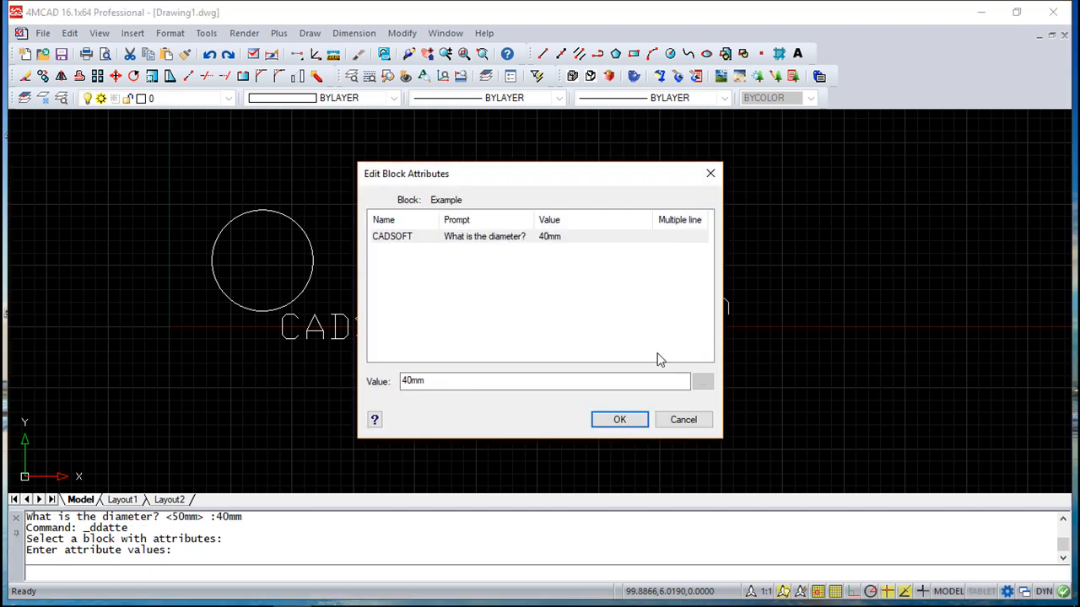
{"action": "left_click", "coordinate": [685, 421]}
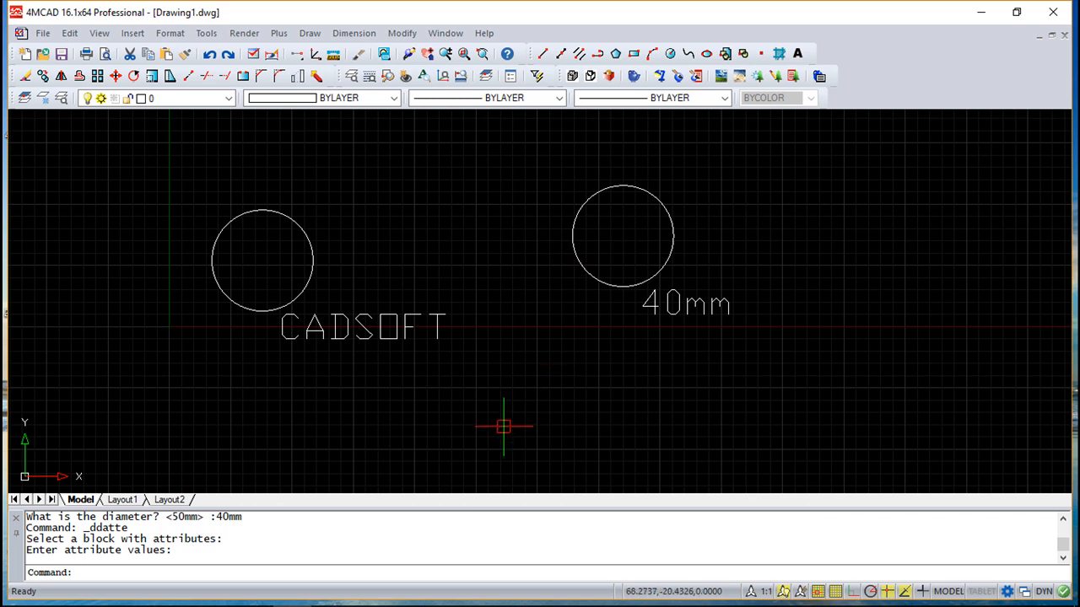
Step: Run DDATTEXT and select the 40mm block for attribute extraction
{"action": "type", "text": "ddatt"}
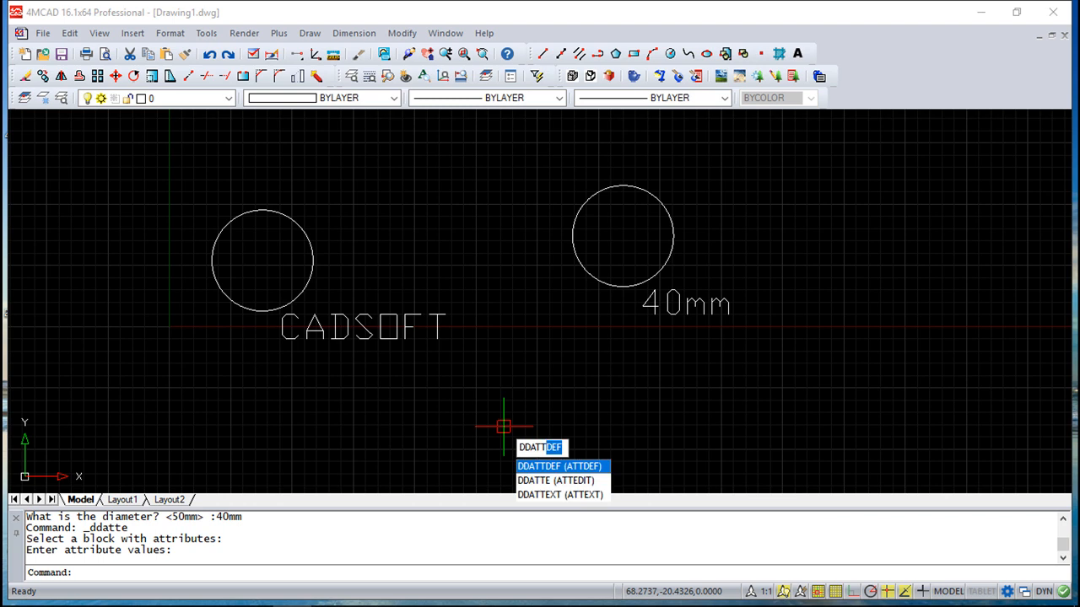
{"action": "left_click", "coordinate": [559, 495]}
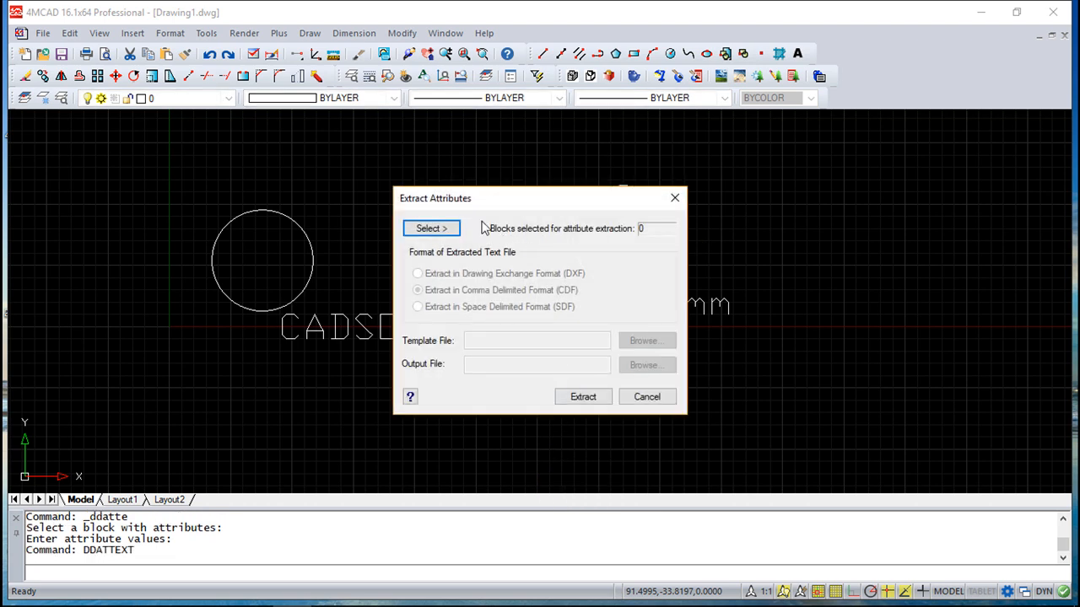
{"action": "left_click", "coordinate": [433, 229]}
{"action": "left_click", "coordinate": [613, 284]}
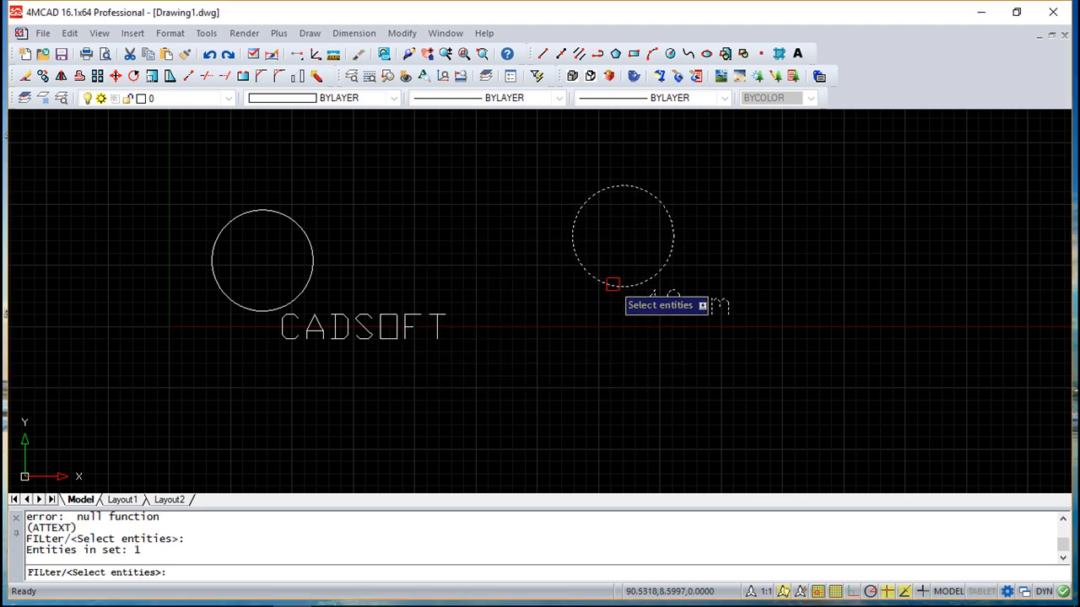
{"action": "key", "text": "Return"}
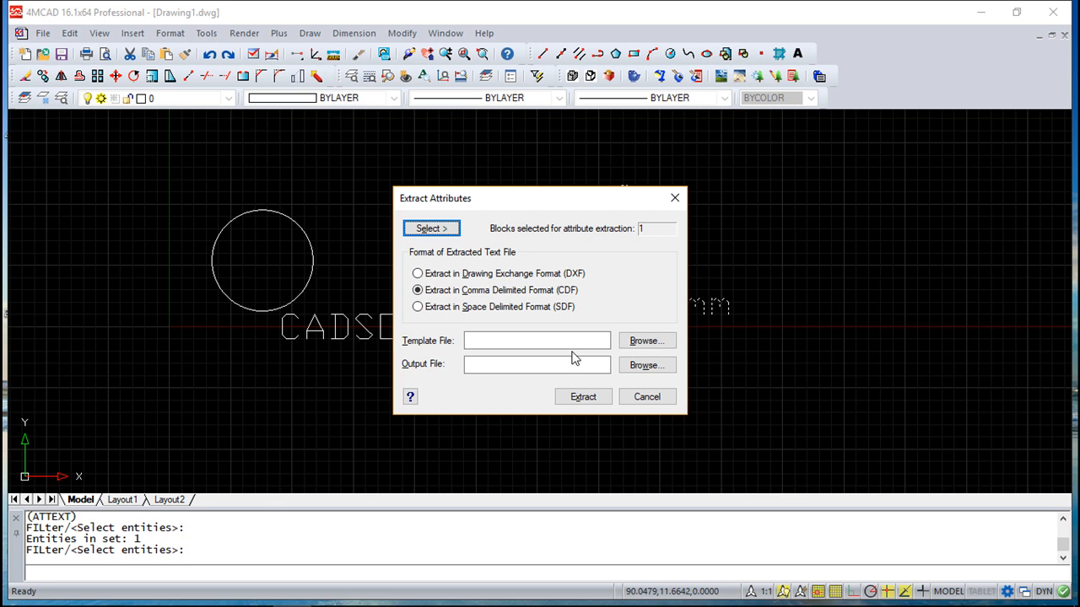
Step: Set the extraction format to DXF and browse for the output file
{"action": "left_click", "coordinate": [416, 275]}
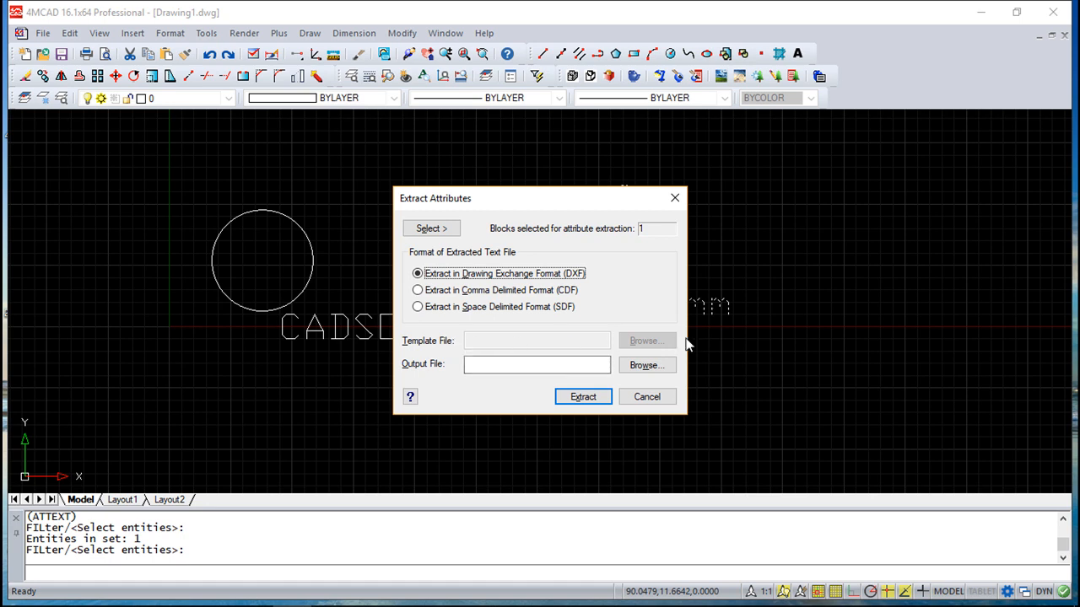
{"action": "left_click", "coordinate": [477, 367]}
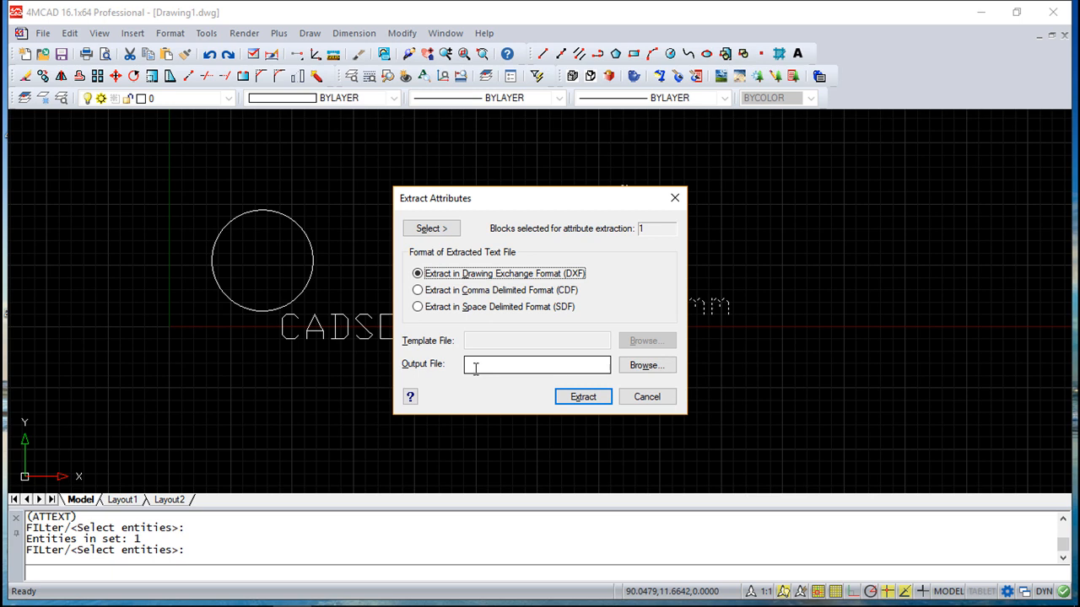
{"action": "left_click", "coordinate": [638, 373]}
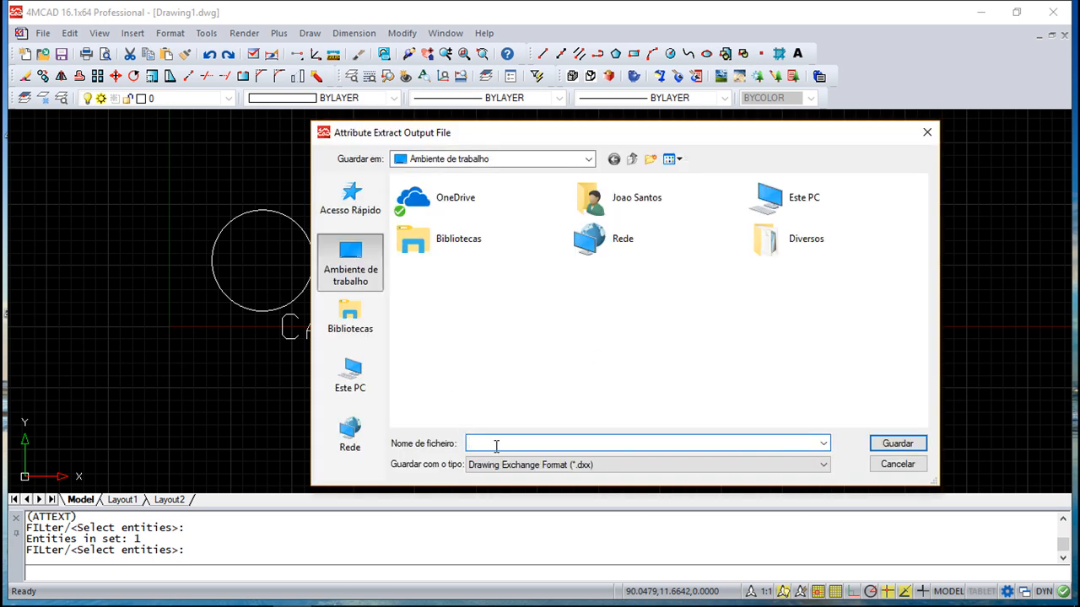
Step: Save the output as eeeee.dxx on the Desktop and run the extraction
{"action": "type", "text": "eeeee"}
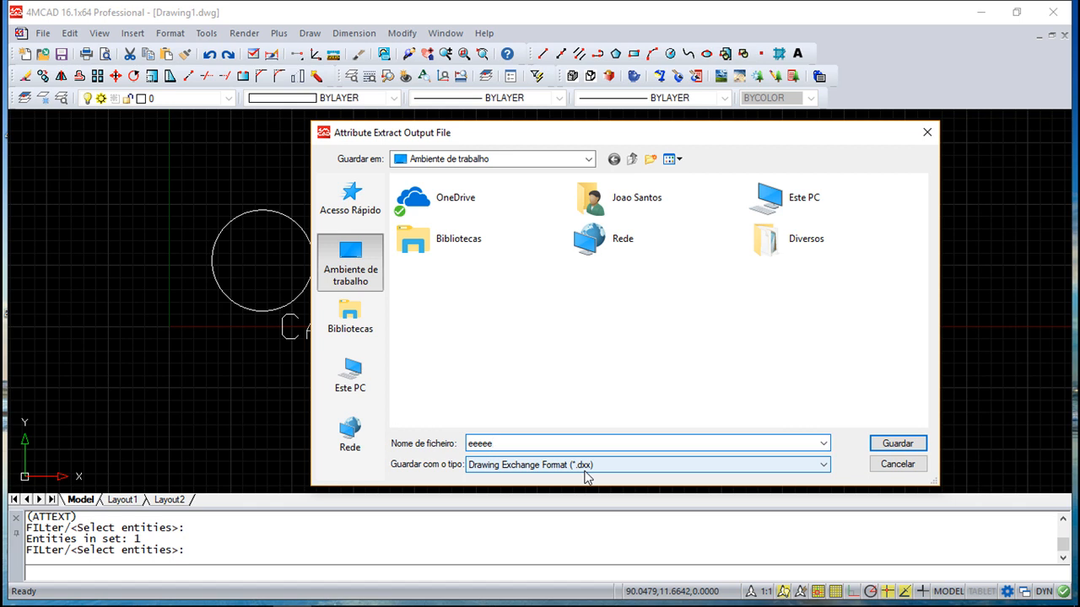
{"action": "left_click", "coordinate": [897, 444]}
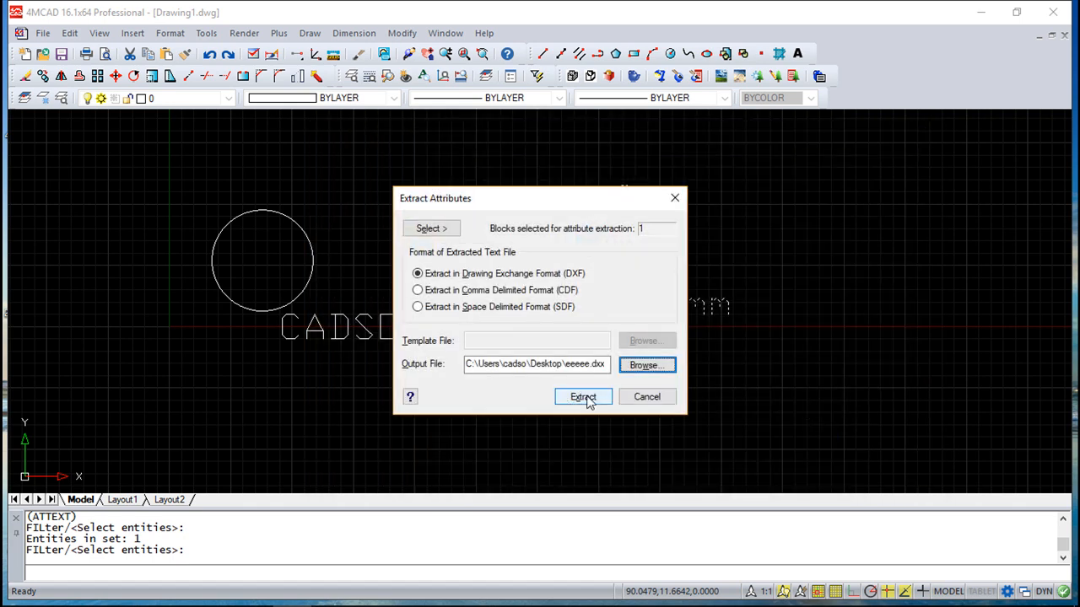
{"action": "left_click", "coordinate": [584, 397]}
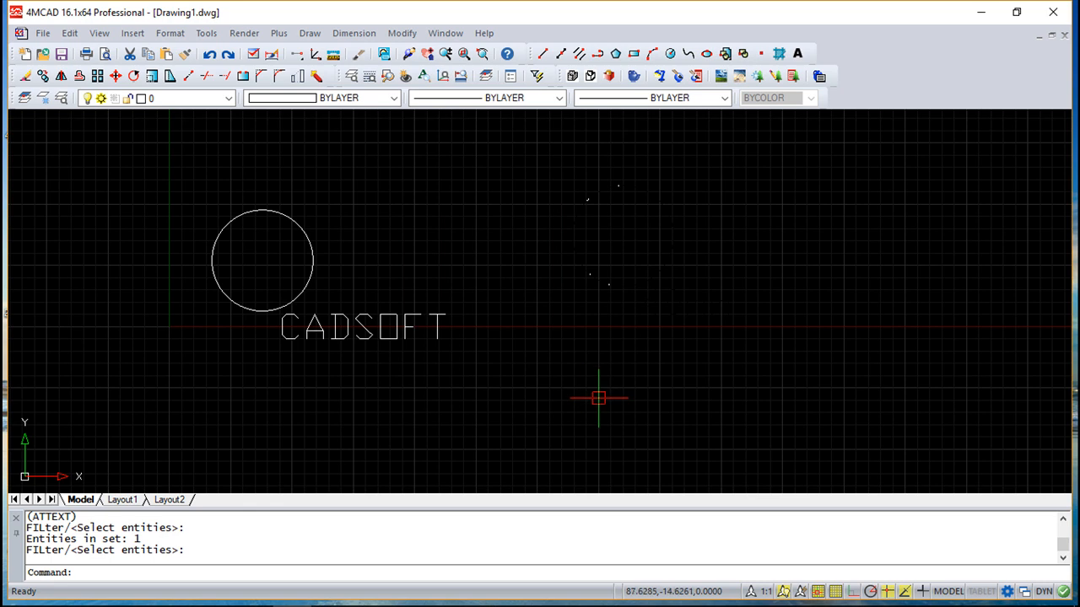
{"action": "scroll", "coordinate": [627, 409], "scroll_direction": "down", "scroll_amount": 3}
{"action": "scroll", "coordinate": [629, 412], "scroll_direction": "up", "scroll_amount": 3}
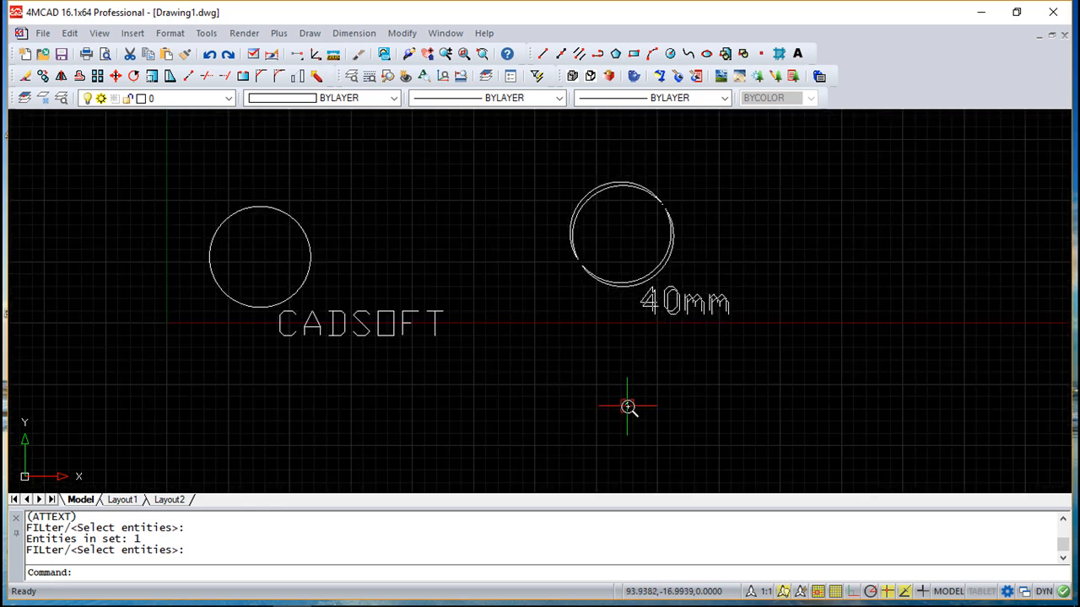
{"action": "scroll", "coordinate": [627, 407], "scroll_direction": "down", "scroll_amount": 3}
{"action": "mouse_move", "coordinate": [629, 393]}
{"action": "middle_mouse_down"}
{"action": "mouse_move", "coordinate": [554, 410]}
{"action": "mouse_move", "coordinate": [496, 393]}
{"action": "middle_mouse_up"}
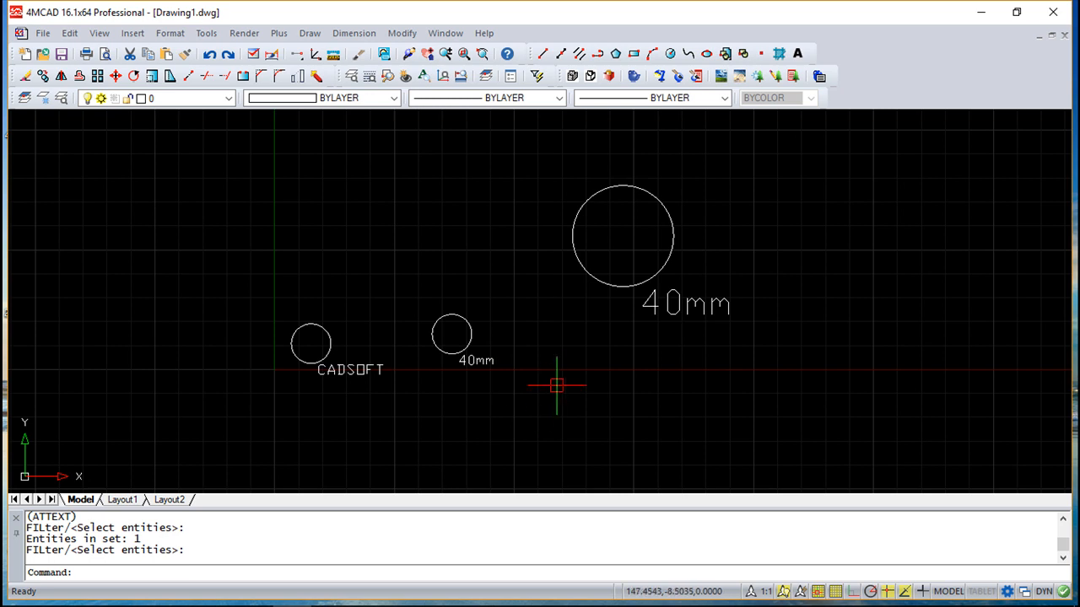
{"action": "scroll", "coordinate": [655, 277], "scroll_direction": "up", "scroll_amount": 2}
{"action": "scroll", "coordinate": [656, 277], "scroll_direction": "down", "scroll_amount": 3}
{"action": "scroll", "coordinate": [630, 270], "scroll_direction": "up", "scroll_amount": 2}
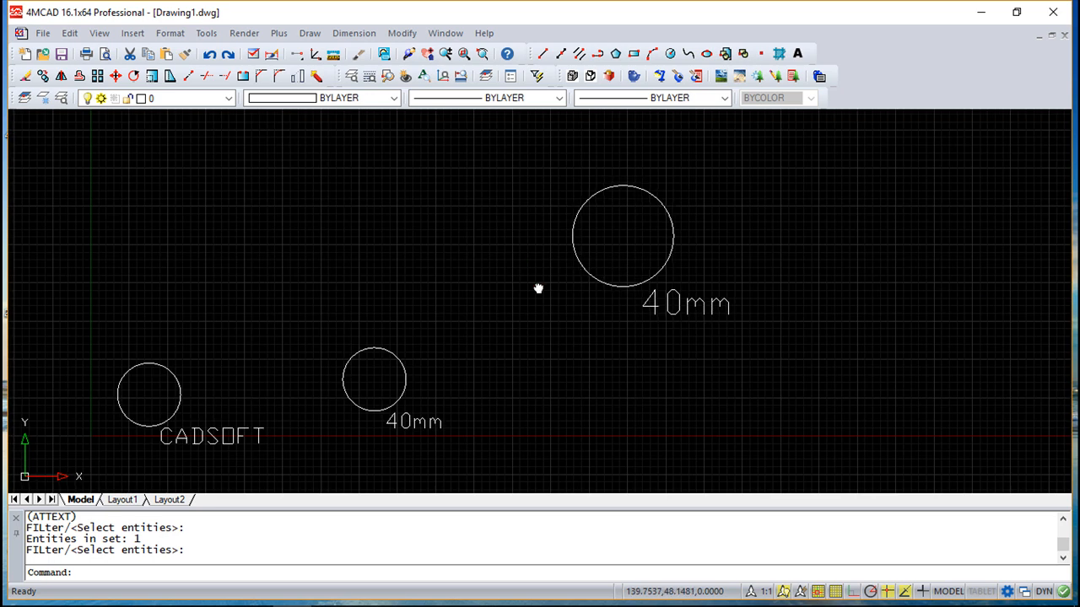
{"action": "middle_click_drag", "start_coordinate": [522, 293], "coordinate": [595, 269]}
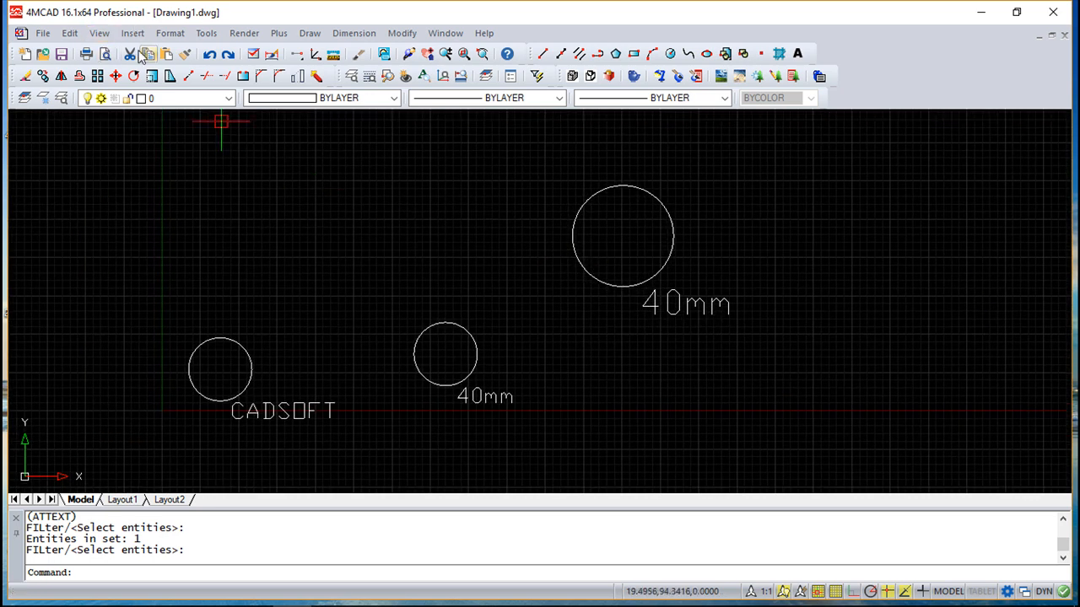
{"action": "left_click", "coordinate": [209, 53]}
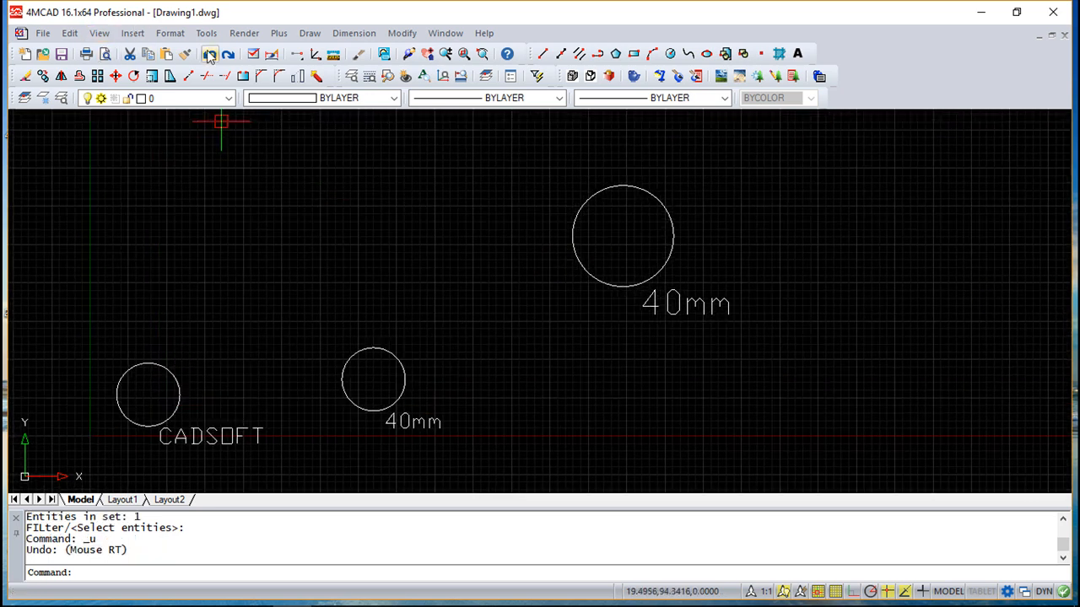
{"action": "left_click", "coordinate": [99, 34]}
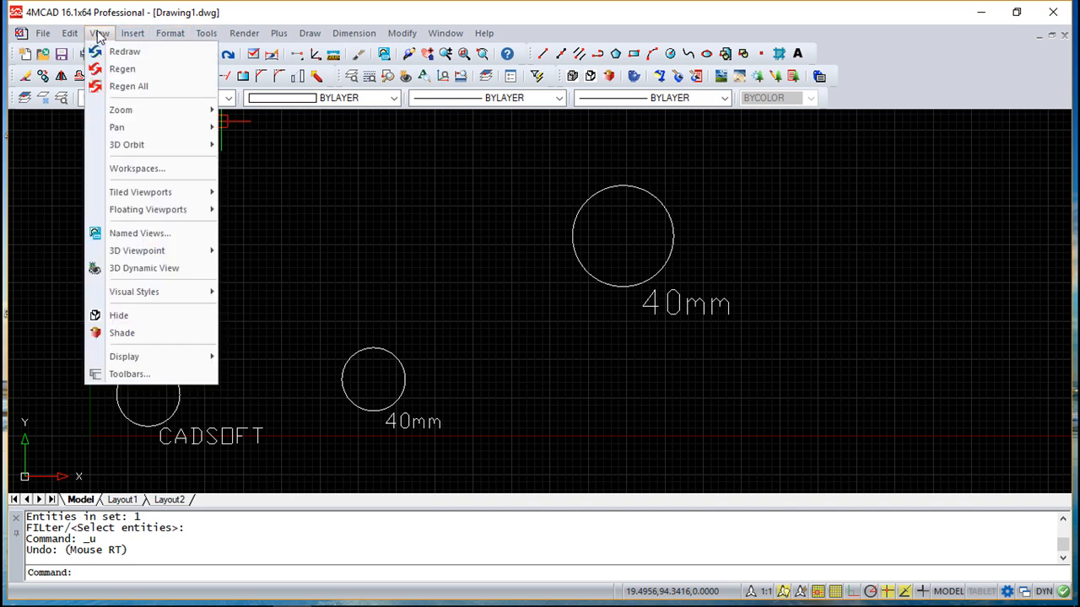
{"action": "left_click", "coordinate": [133, 86]}
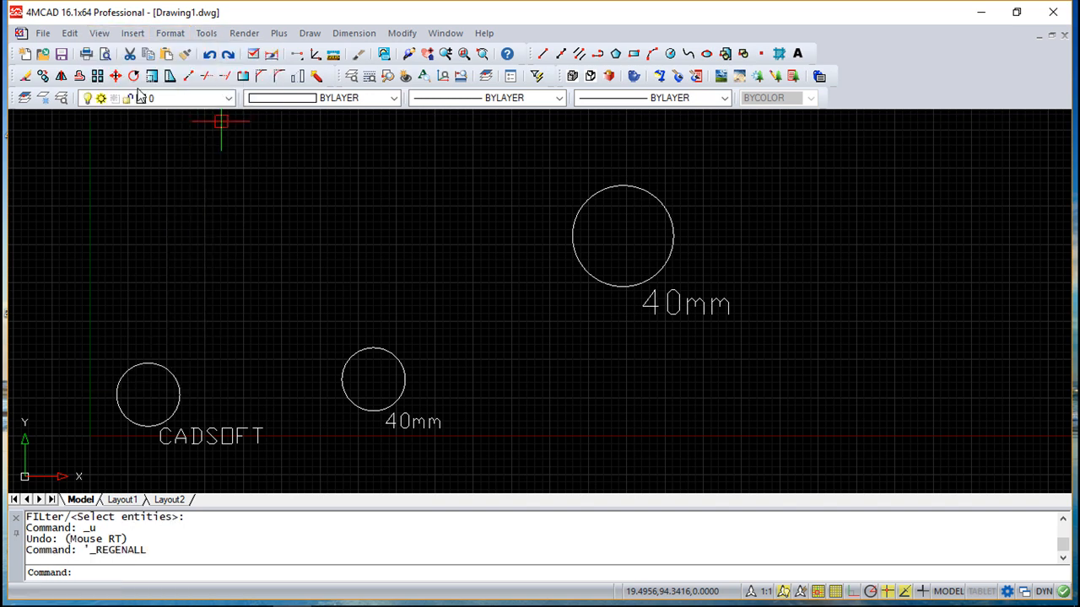
{"action": "scroll", "coordinate": [388, 274], "scroll_direction": "down", "scroll_amount": 3}
{"action": "scroll", "coordinate": [385, 275], "scroll_direction": "up", "scroll_amount": 5}
{"action": "scroll", "coordinate": [379, 274], "scroll_direction": "down", "scroll_amount": 2}
{"action": "middle_click_drag", "start_coordinate": [378, 275], "coordinate": [489, 256]}
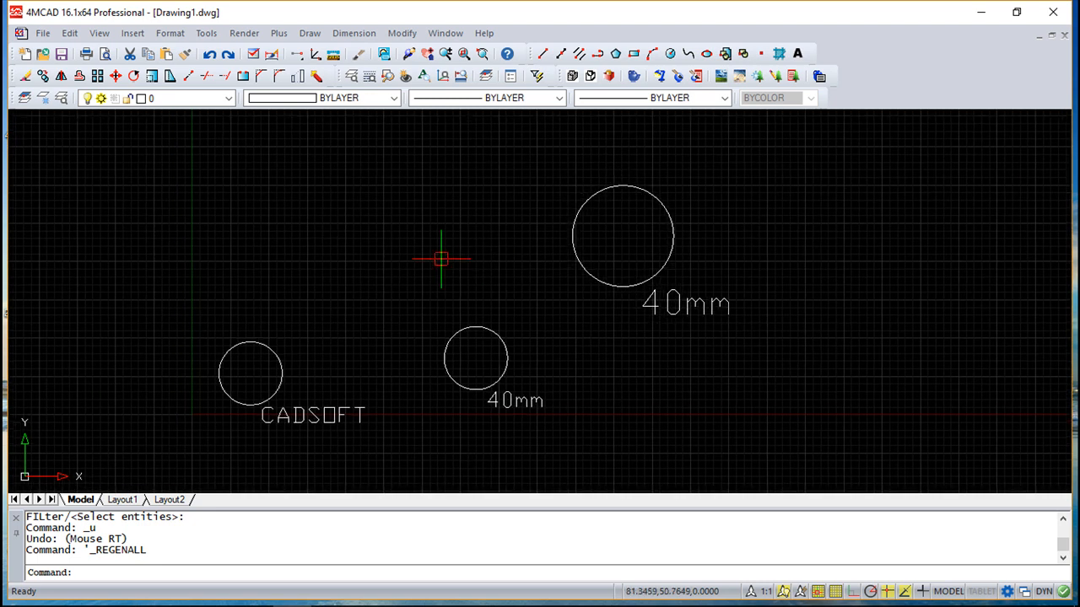